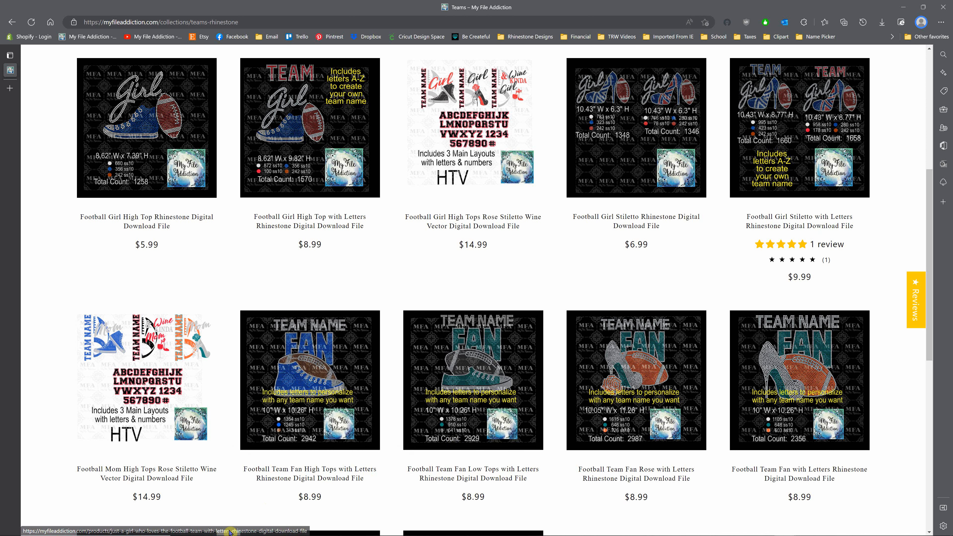
- Switch to Cricut Design Space and start a new image upload, opening the file browser
{"action": "mouse_move", "coordinate": [227, 532]}
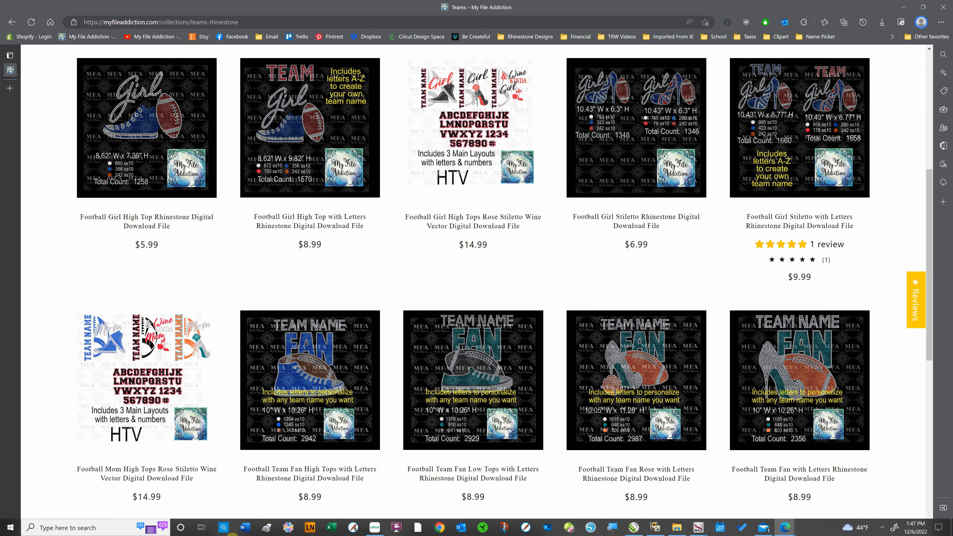
{"action": "left_click", "coordinate": [382, 531]}
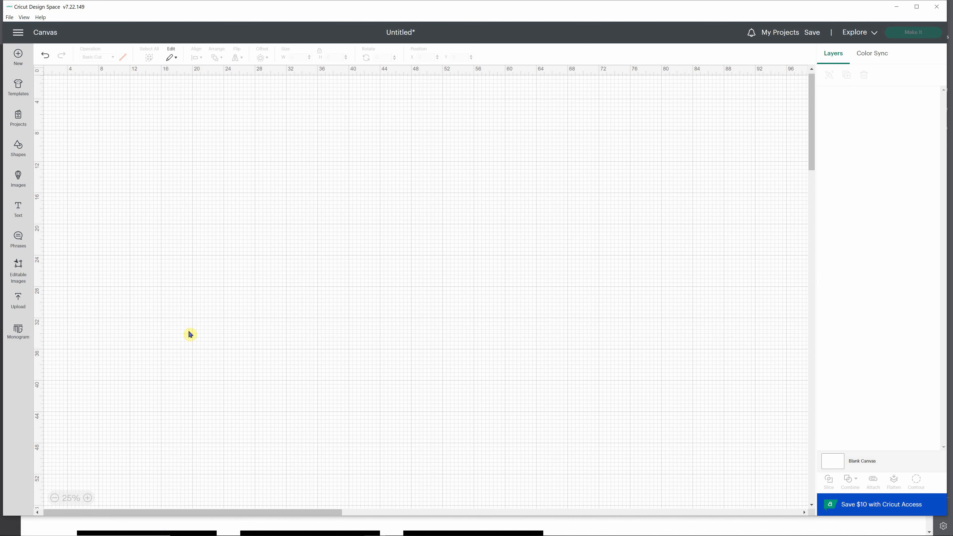
{"action": "left_click", "coordinate": [17, 304]}
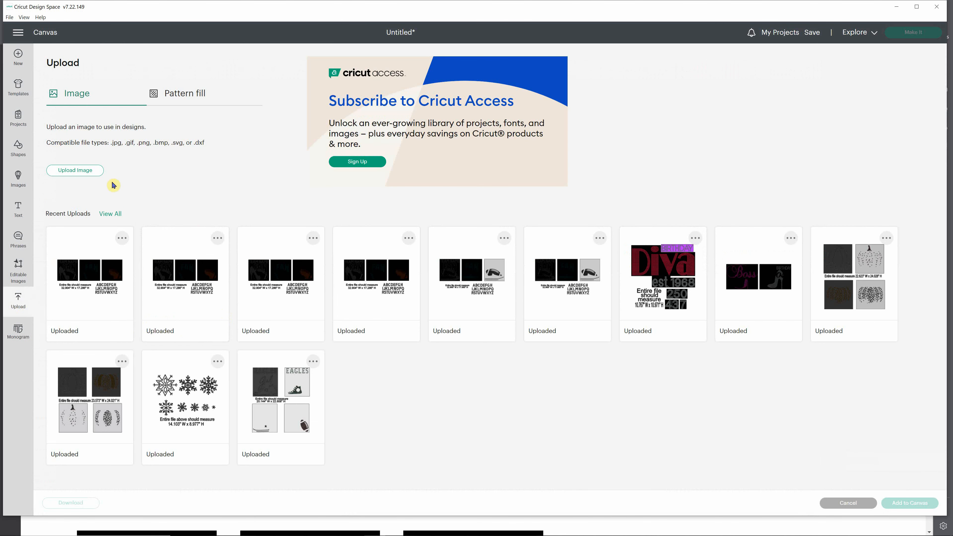
{"action": "left_click", "coordinate": [77, 171]}
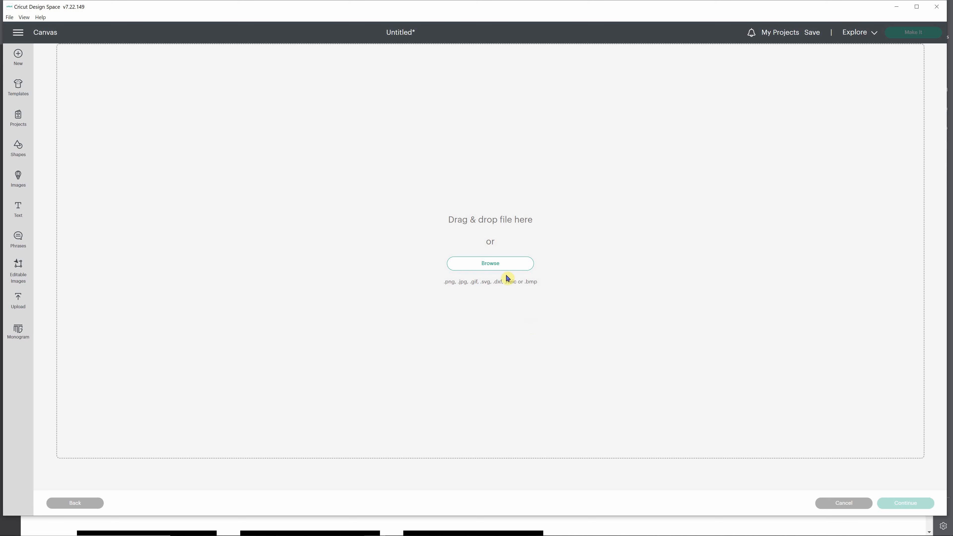
{"action": "left_click", "coordinate": [496, 266]}
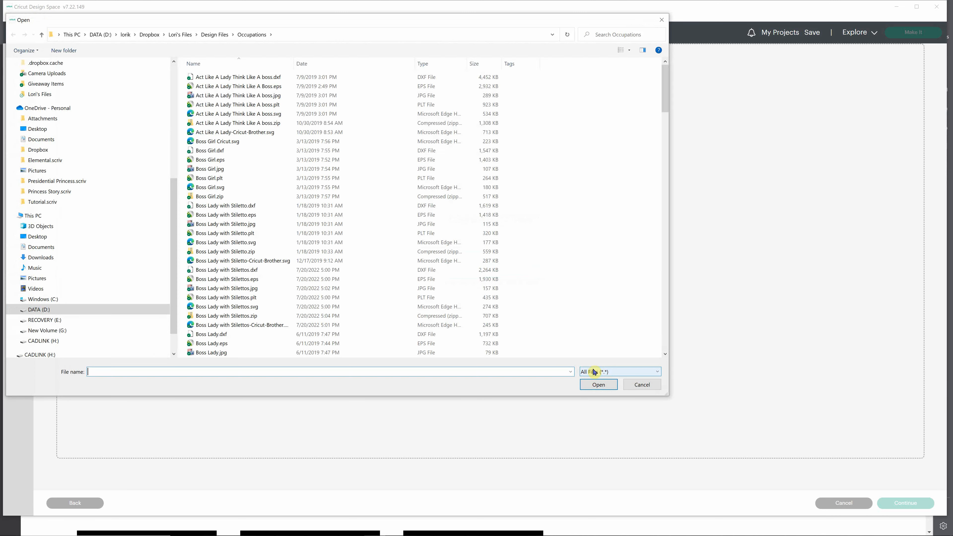
- Load Football Team Fan-Cricut-Brother.svg from the Football folder inside Design Files for upload
{"action": "left_click", "coordinate": [211, 38]}
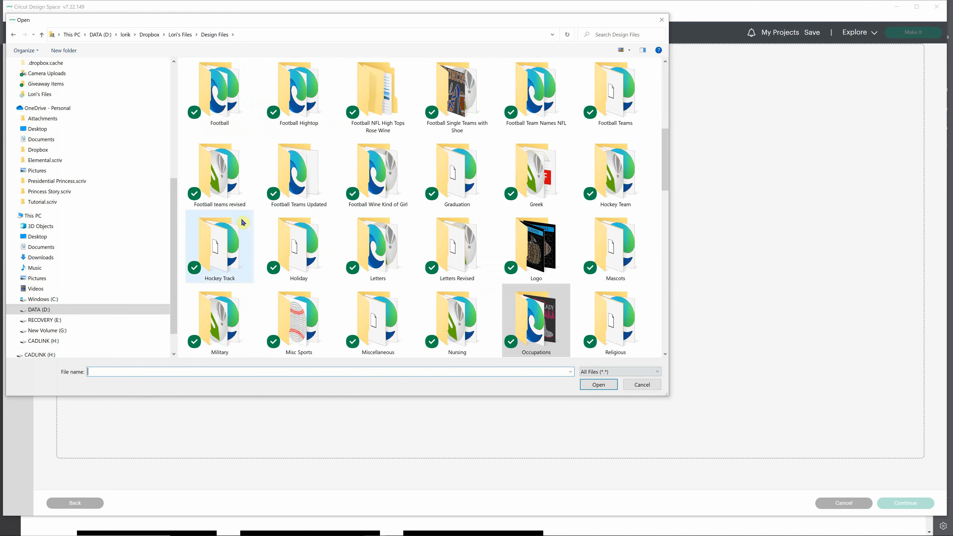
{"action": "double_click", "coordinate": [217, 106]}
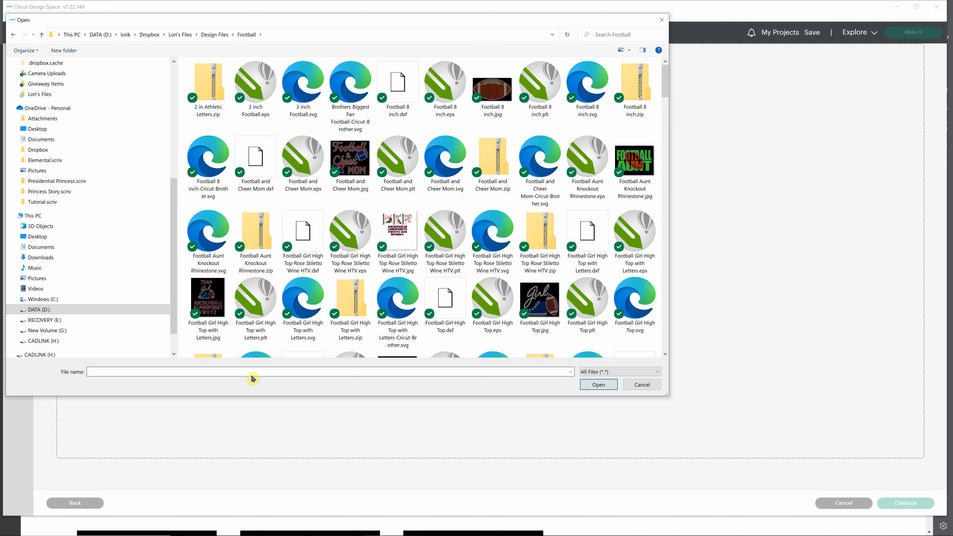
{"action": "left_click", "coordinate": [250, 372]}
{"action": "type", "text": "f"}
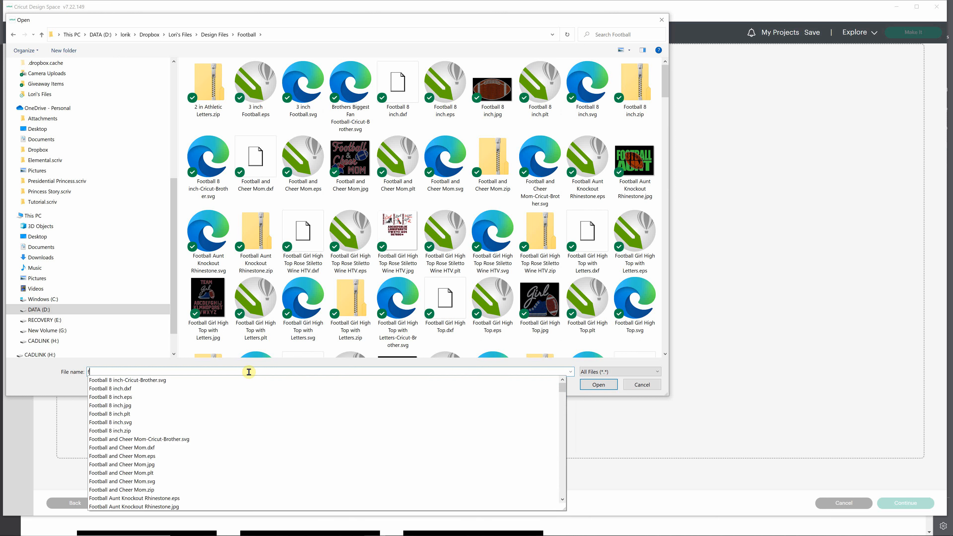
{"action": "type", "text": "ootball tea"}
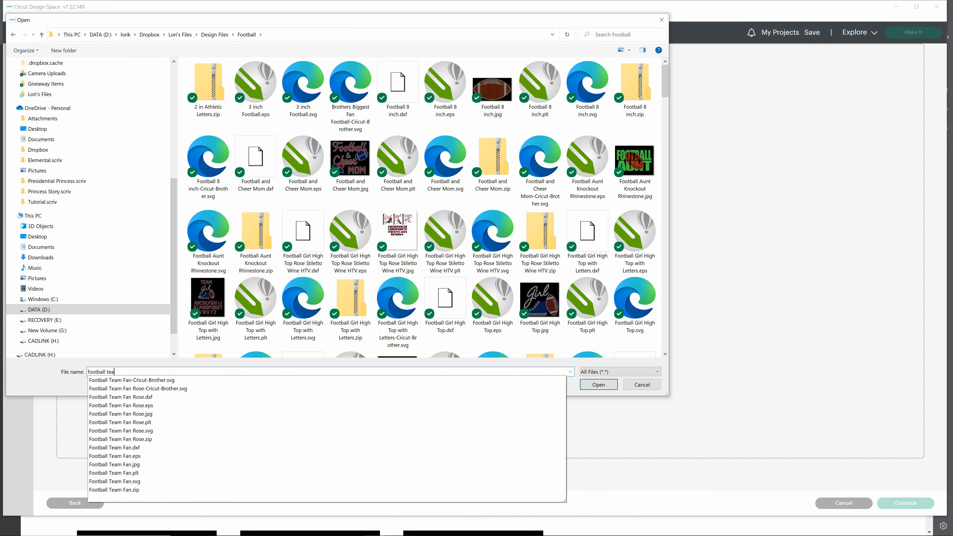
{"action": "type", "text": "m"}
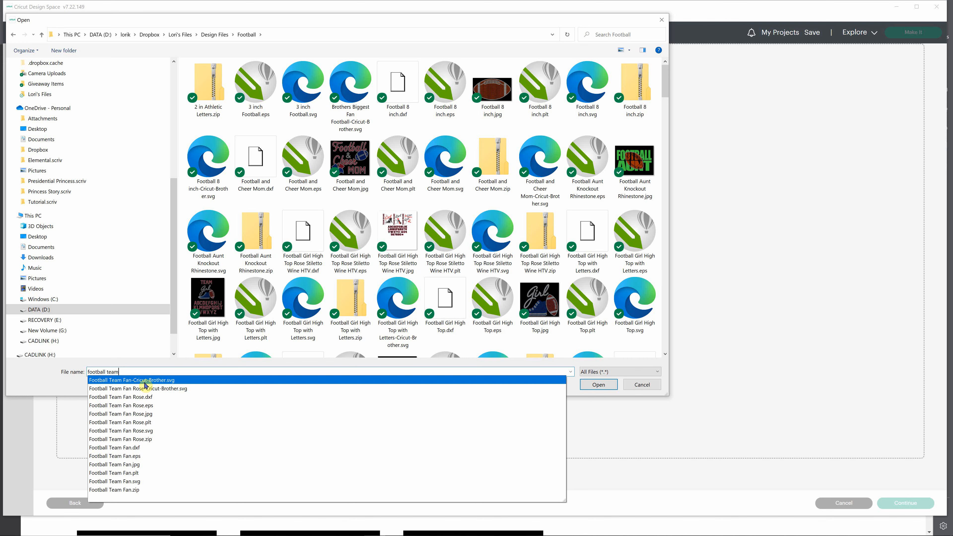
{"action": "left_click", "coordinate": [161, 380]}
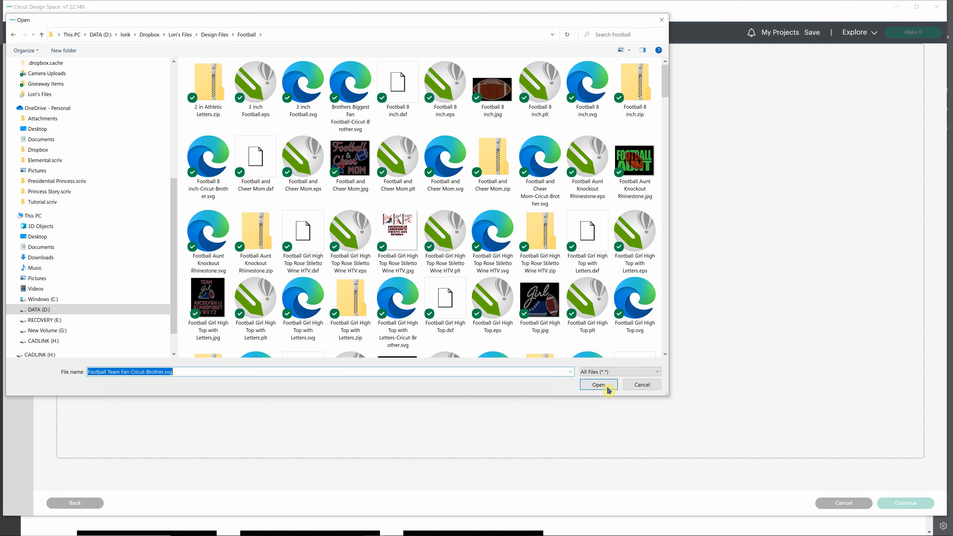
{"action": "left_click", "coordinate": [600, 385]}
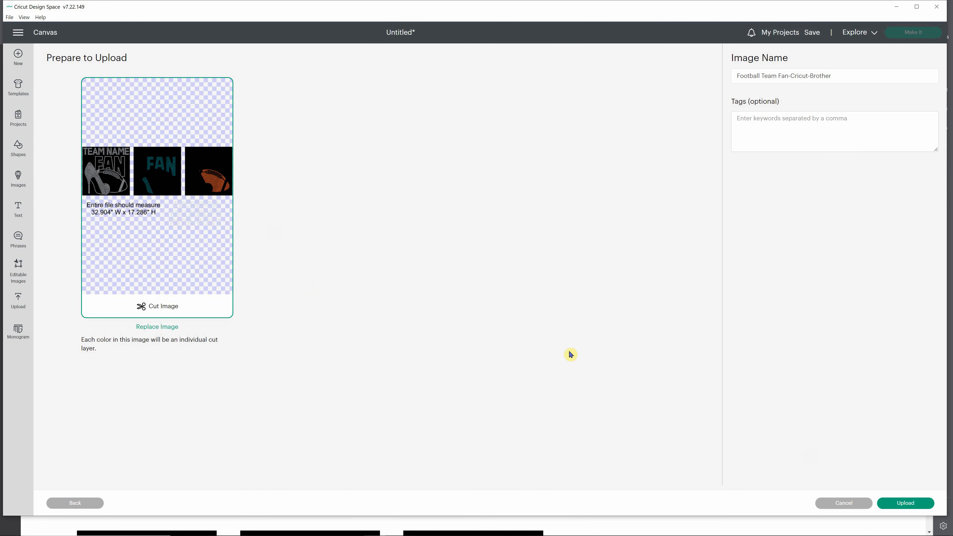
- Upload the prepared Football Team Fan-Cricut-Brother image and add it to the canvas
{"action": "left_click", "coordinate": [909, 504]}
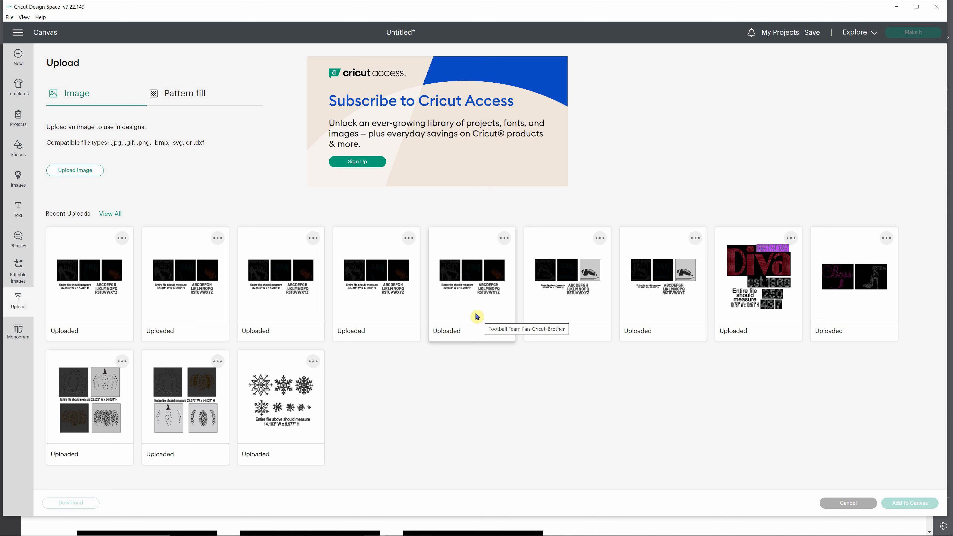
{"action": "left_click", "coordinate": [472, 299]}
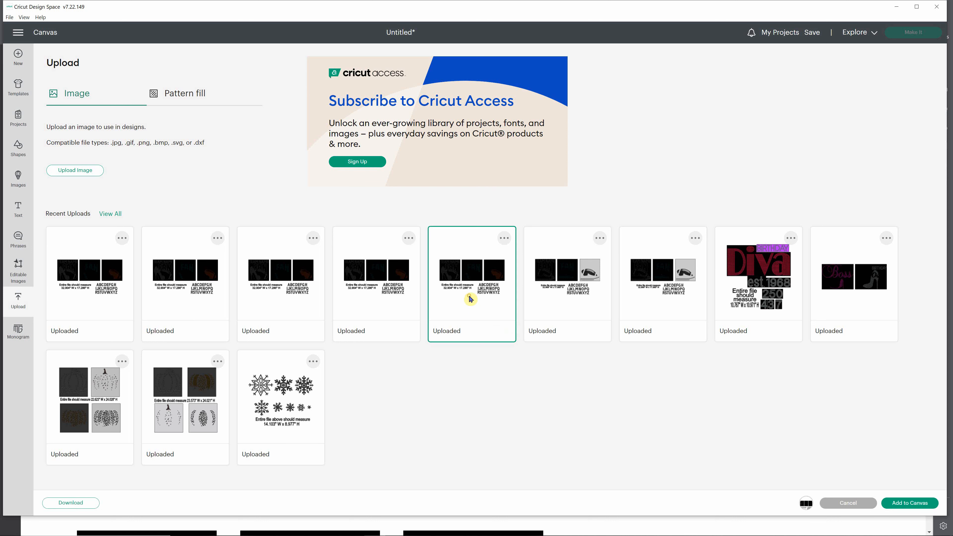
{"action": "left_click", "coordinate": [913, 503]}
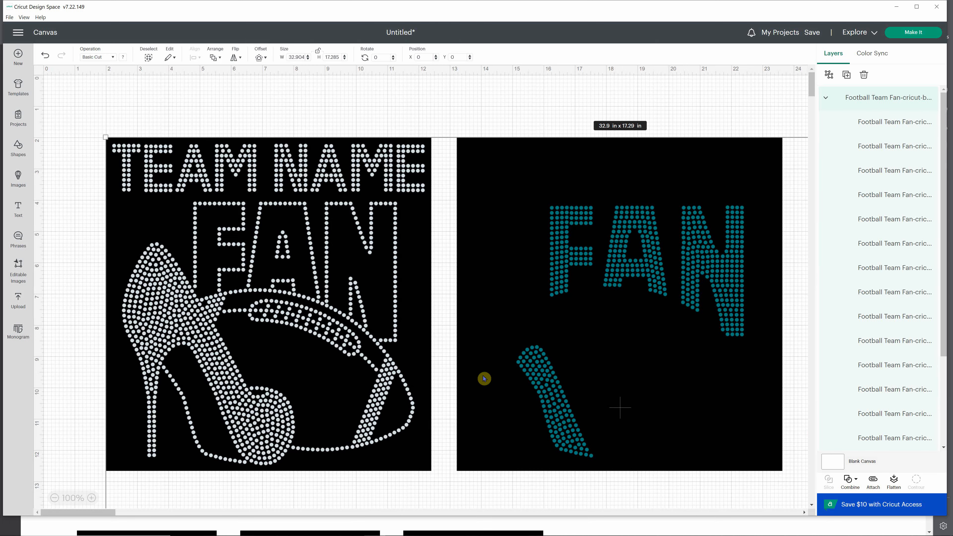
- Move the whole design to about X 12.4, Y 8.8 on the canvas and ungroup it
{"action": "left_click", "coordinate": [55, 498]}
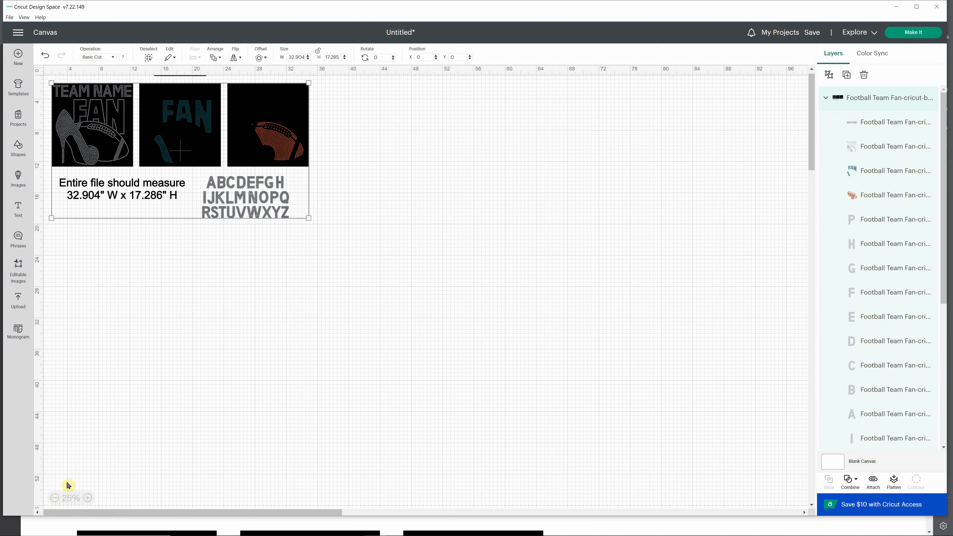
{"action": "left_click_drag", "start_coordinate": [150, 147], "coordinate": [213, 186]}
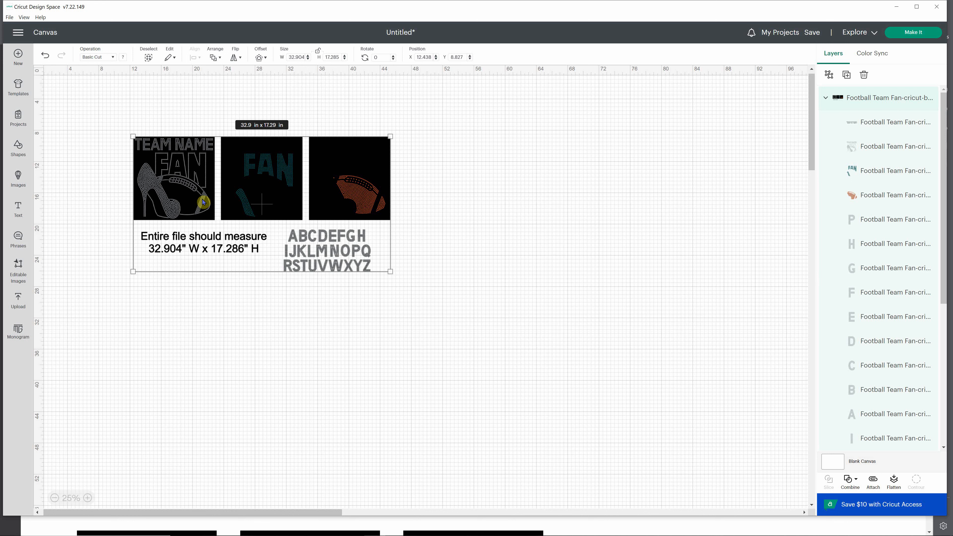
{"action": "right_click", "coordinate": [243, 192]}
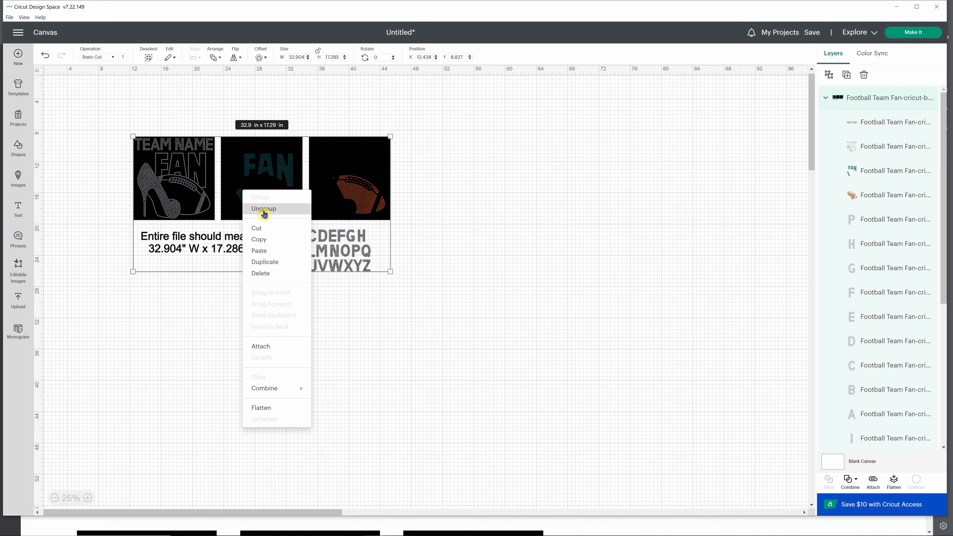
{"action": "left_click", "coordinate": [830, 77]}
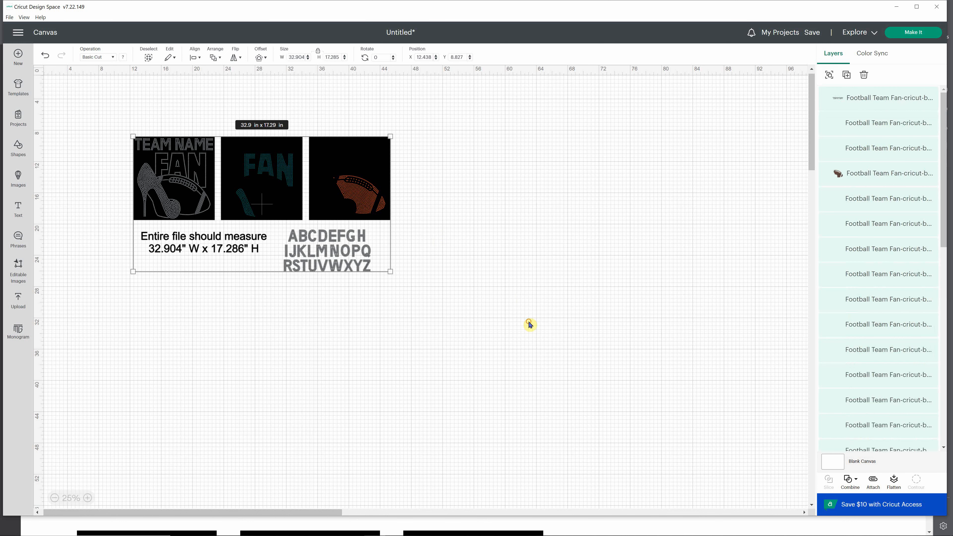
- Check that the pieces can be selected individually, and delete the "Entire file should measure" text
{"action": "left_click", "coordinate": [229, 252]}
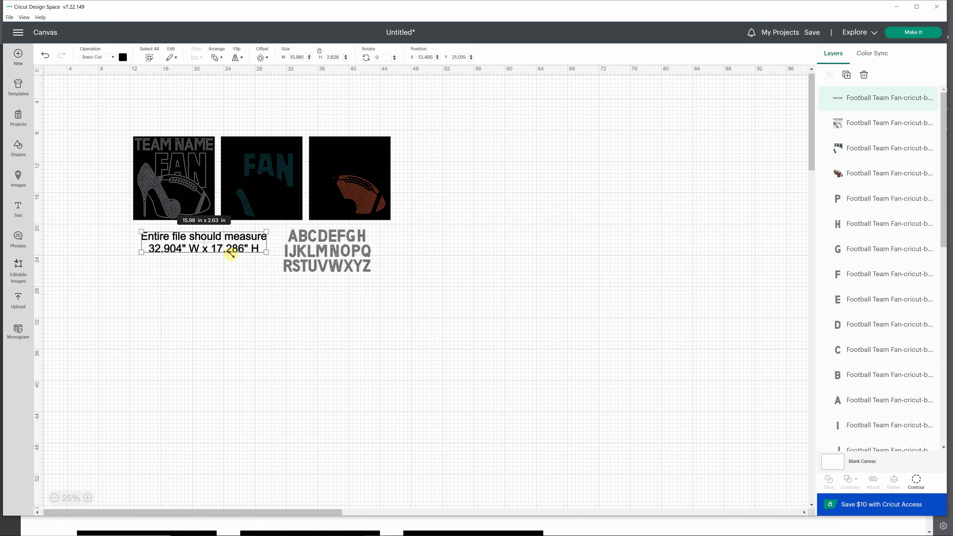
{"action": "left_click", "coordinate": [374, 215]}
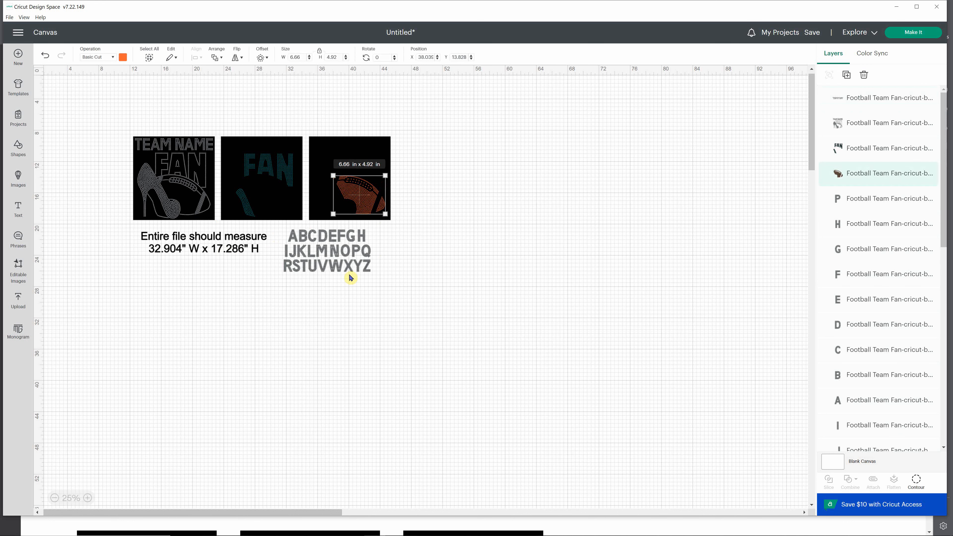
{"action": "left_click", "coordinate": [351, 266]}
{"action": "left_click", "coordinate": [320, 268]}
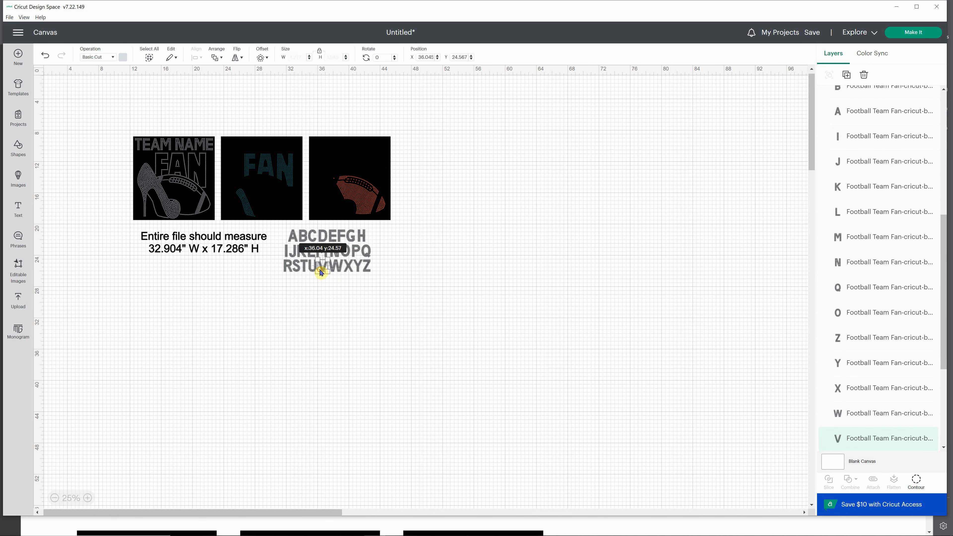
{"action": "left_click", "coordinate": [464, 299]}
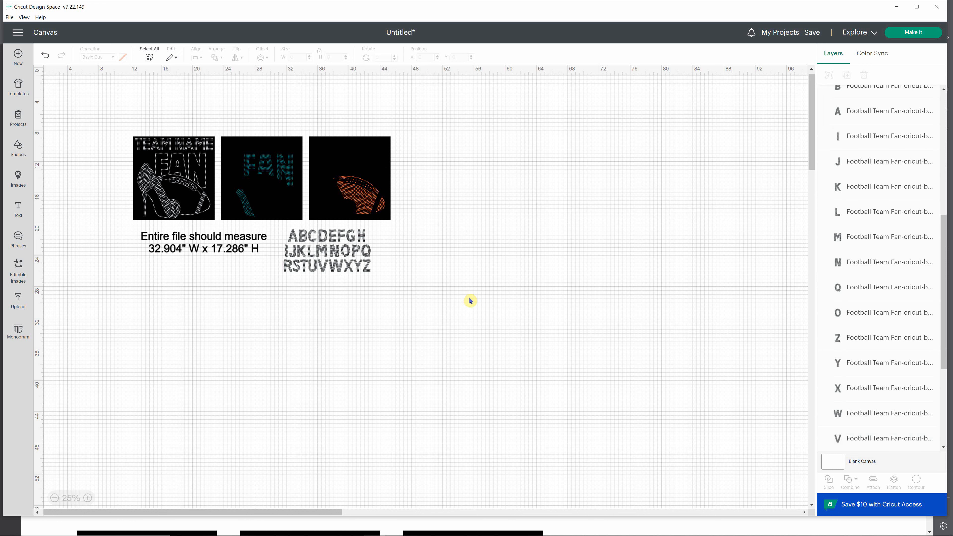
{"action": "left_click", "coordinate": [200, 244]}
{"action": "key", "text": "Delete"}
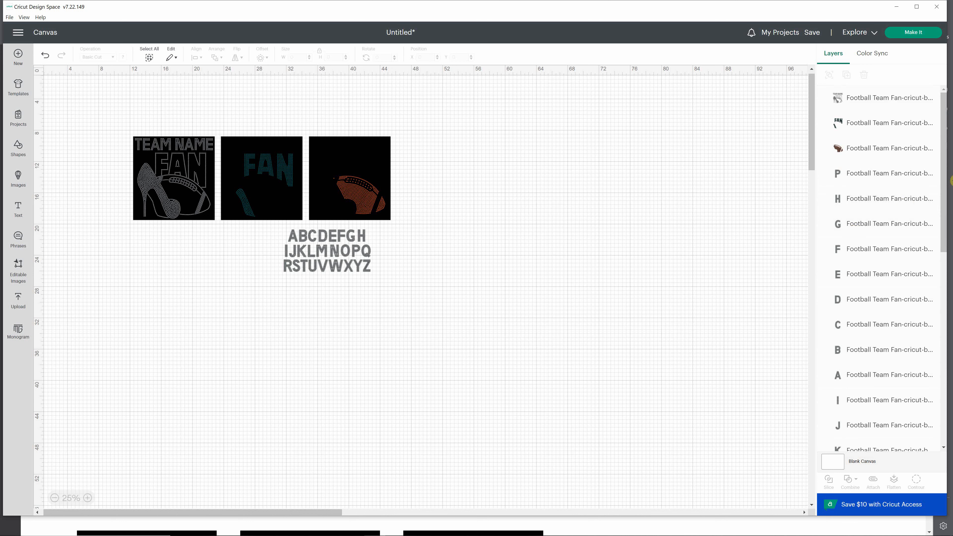
- Delete the three black background squares behind the rhinestone layers
{"action": "left_click_drag", "start_coordinate": [945, 178], "coordinate": [949, 376]}
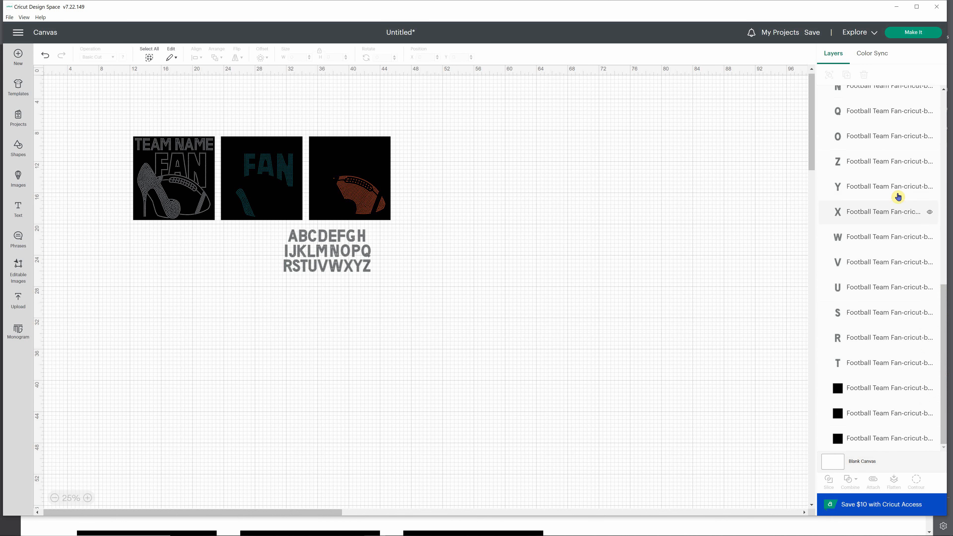
{"action": "left_click", "coordinate": [837, 389]}
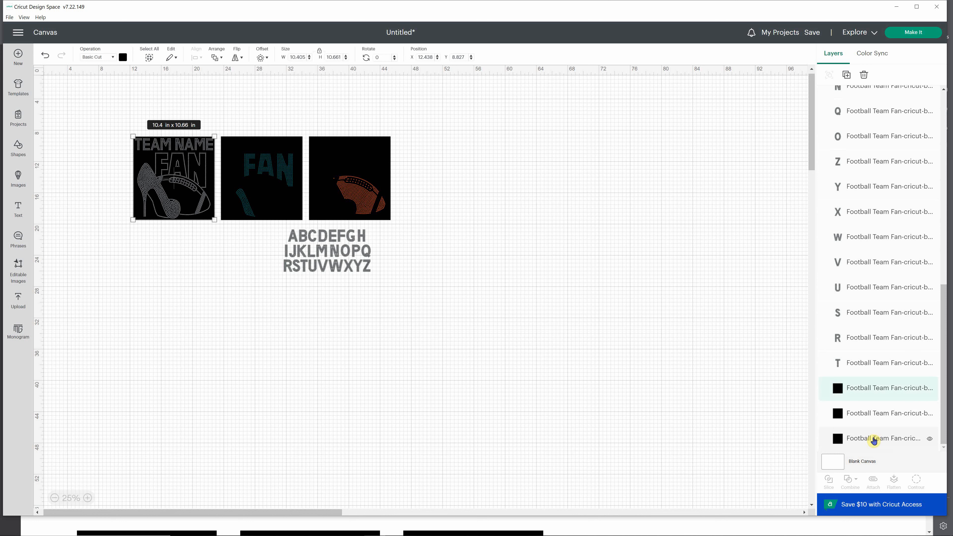
{"action": "key", "text": "Delete"}
{"action": "left_click", "coordinate": [837, 420]}
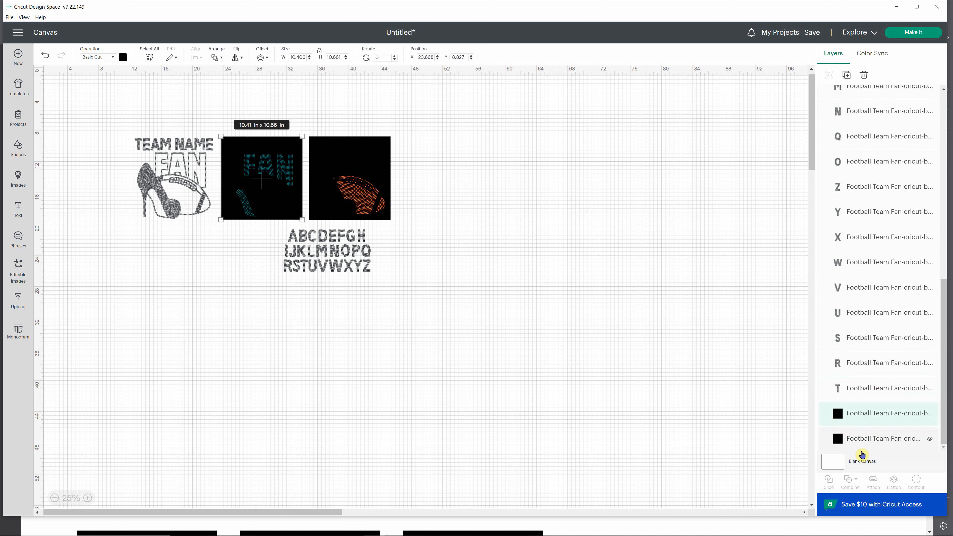
{"action": "key", "text": "Delete"}
{"action": "left_click", "coordinate": [843, 439]}
{"action": "key", "text": "Delete"}
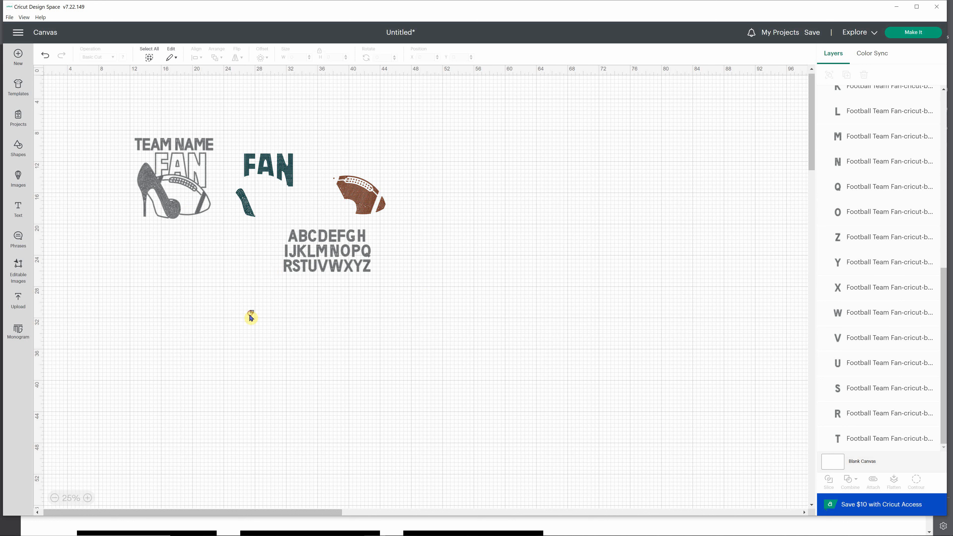
- Move all the alphabet letters together to open canvas below the TEAM NAME design, at about X 14.8, Y 26.9
{"action": "left_click_drag", "start_coordinate": [250, 312], "coordinate": [385, 220]}
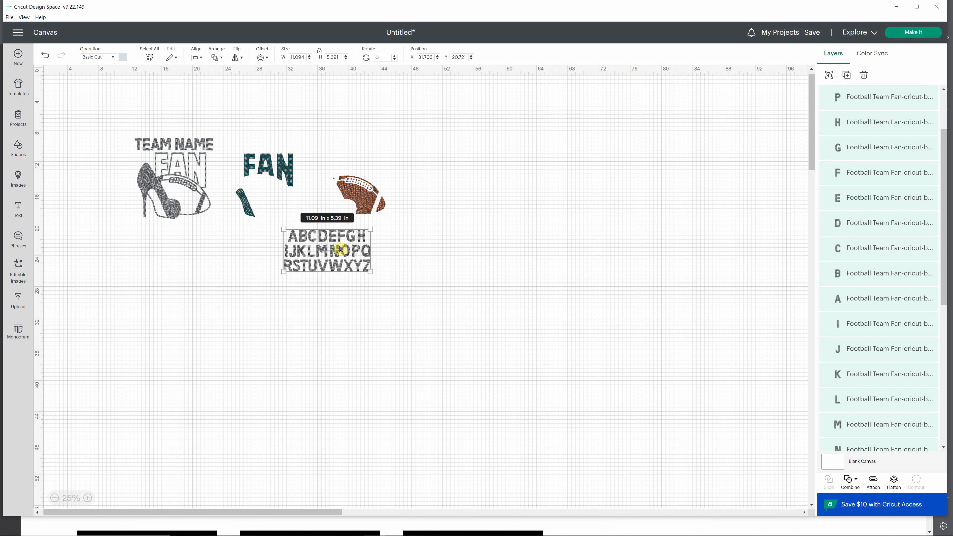
{"action": "left_click_drag", "start_coordinate": [341, 249], "coordinate": [205, 297]}
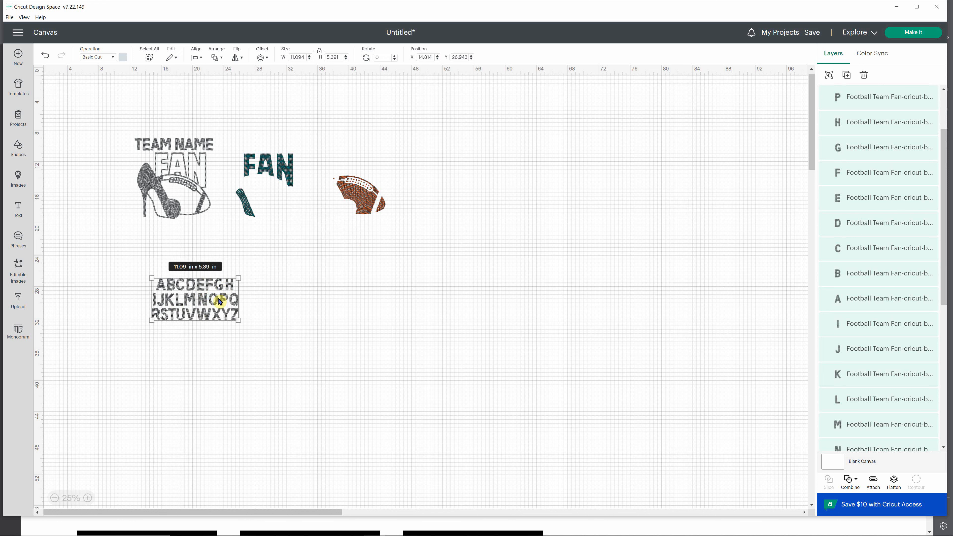
- Move the letter P to about X 13.6, Y 23.1 above the alphabet and place the A directly after it
{"action": "left_click", "coordinate": [88, 499]}
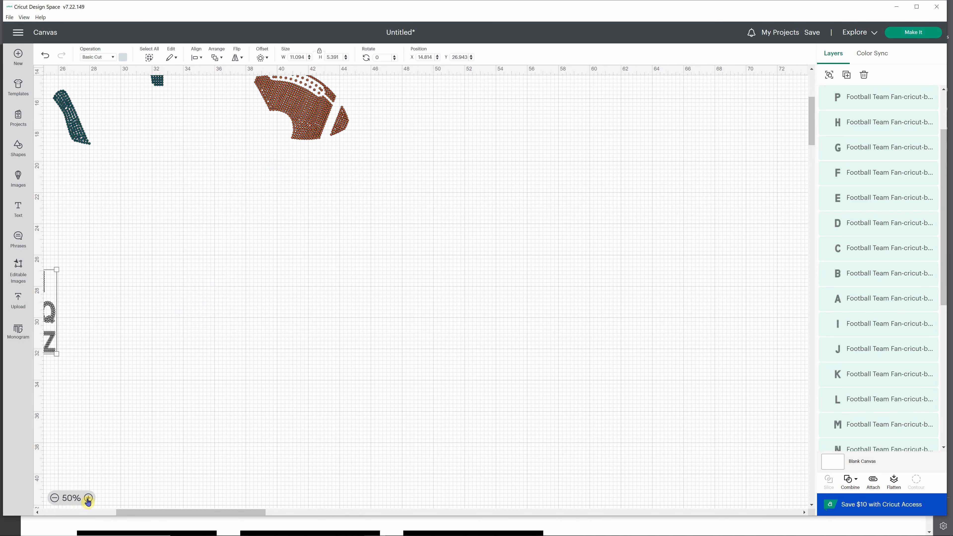
{"action": "left_click", "coordinate": [88, 499]}
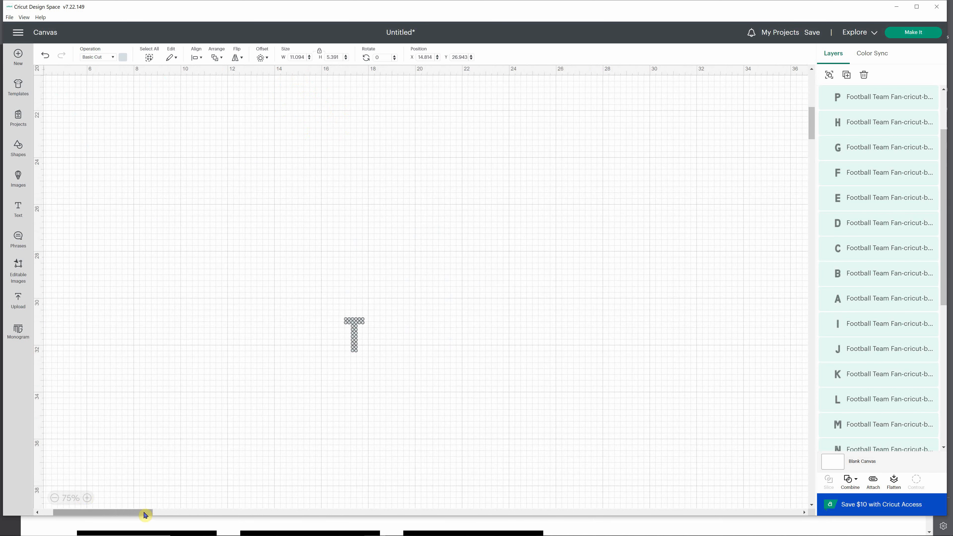
{"action": "left_click", "coordinate": [366, 424]}
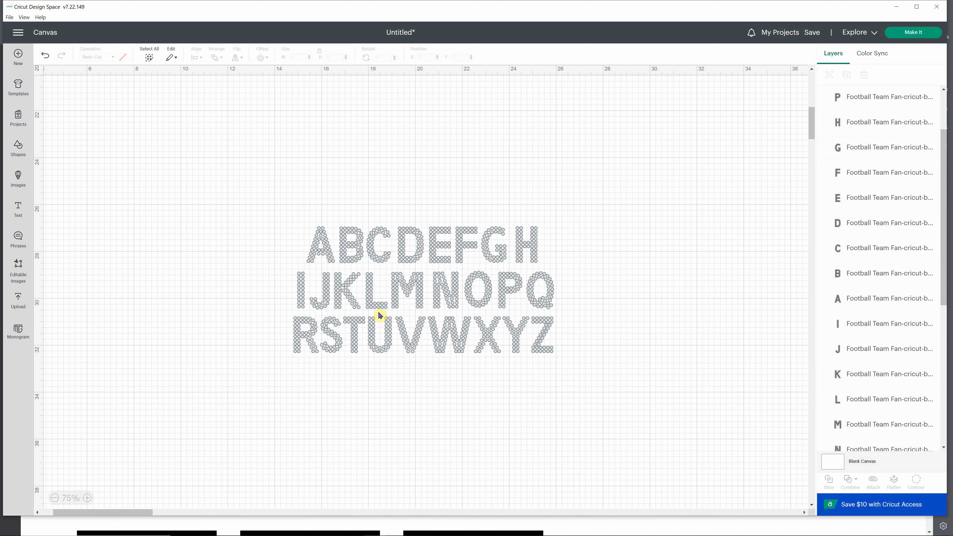
{"action": "left_click", "coordinate": [511, 291]}
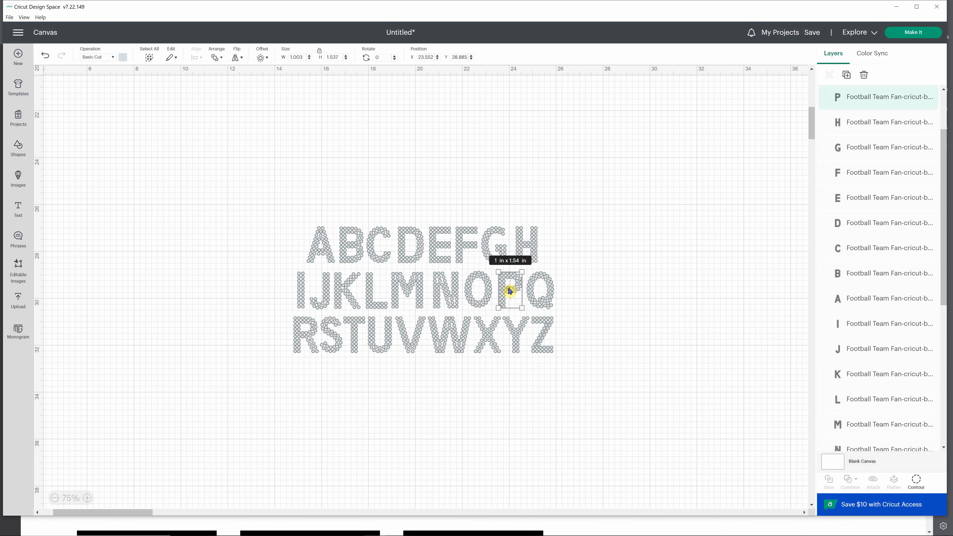
{"action": "left_click_drag", "start_coordinate": [510, 292], "coordinate": [276, 157]}
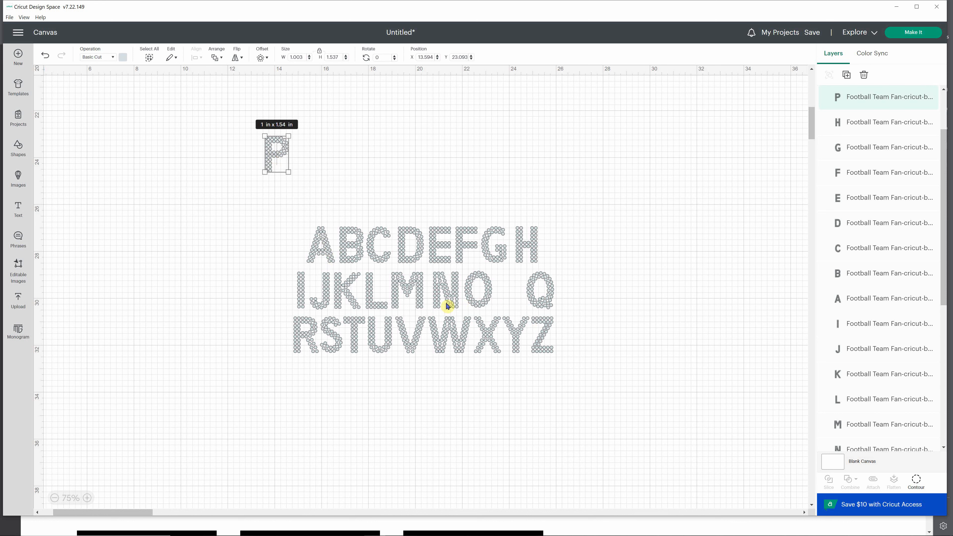
{"action": "left_click", "coordinate": [322, 252]}
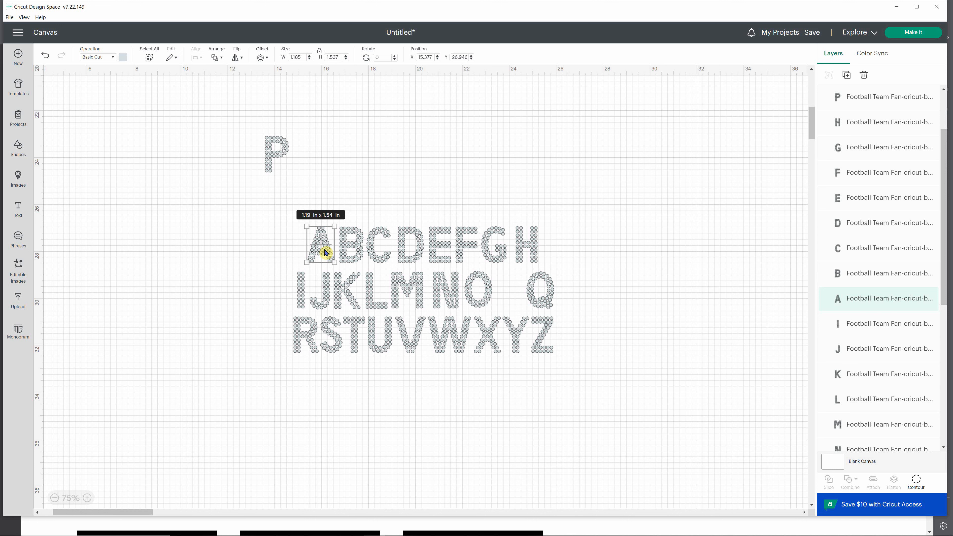
{"action": "left_click_drag", "start_coordinate": [327, 256], "coordinate": [314, 170]}
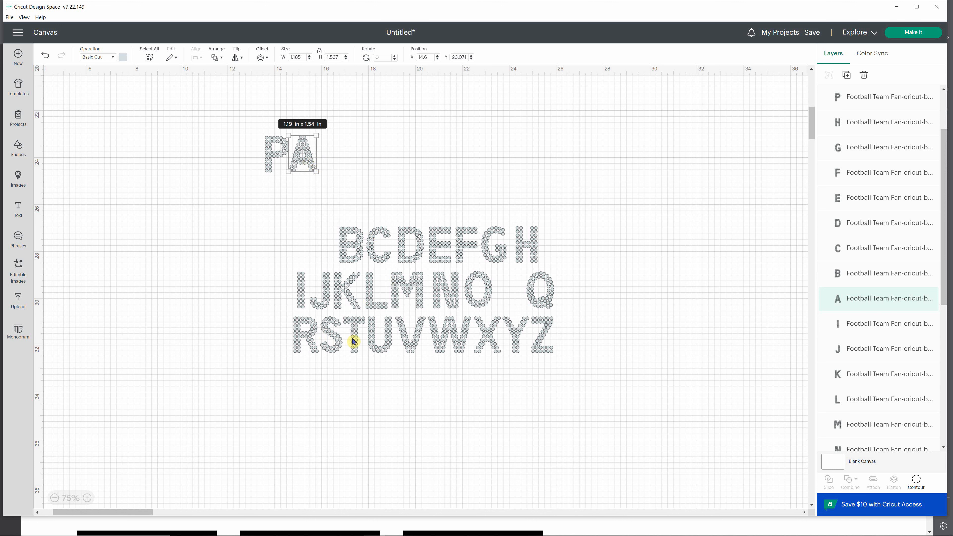
- Add the letters T, R, I and O in line after PA, then the S with a one-letter gap before it
{"action": "left_click_drag", "start_coordinate": [354, 342], "coordinate": [331, 161]}
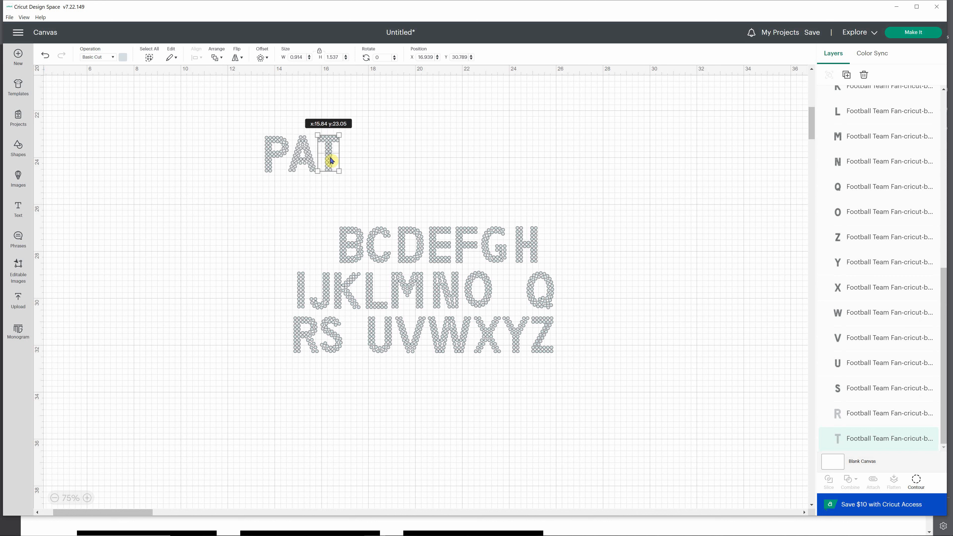
{"action": "left_click_drag", "start_coordinate": [315, 340], "coordinate": [360, 158]}
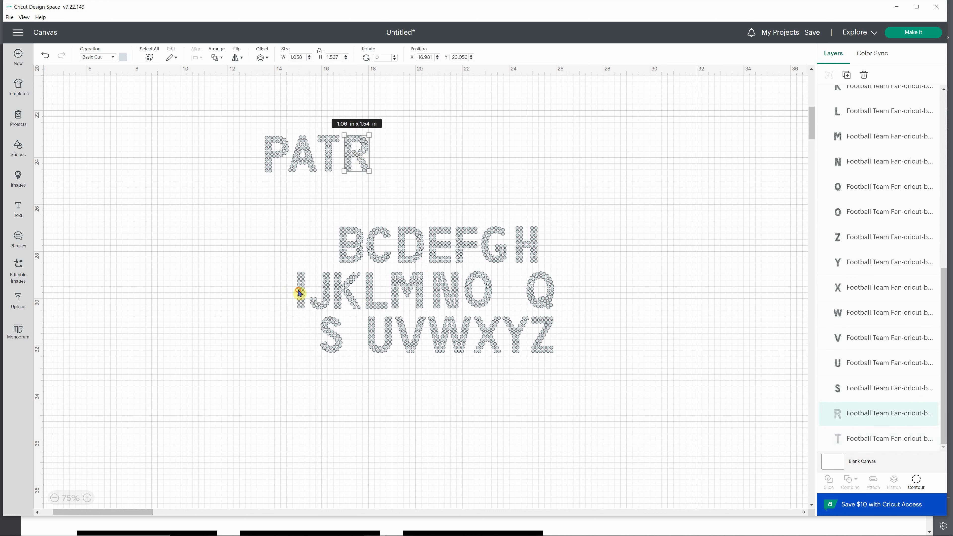
{"action": "left_click_drag", "start_coordinate": [302, 294], "coordinate": [378, 154]}
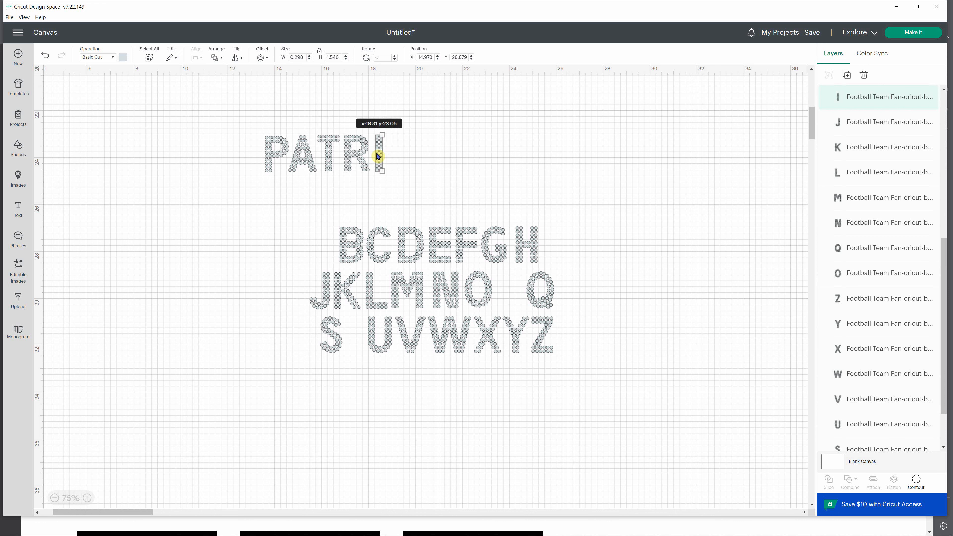
{"action": "left_click", "coordinate": [471, 304]}
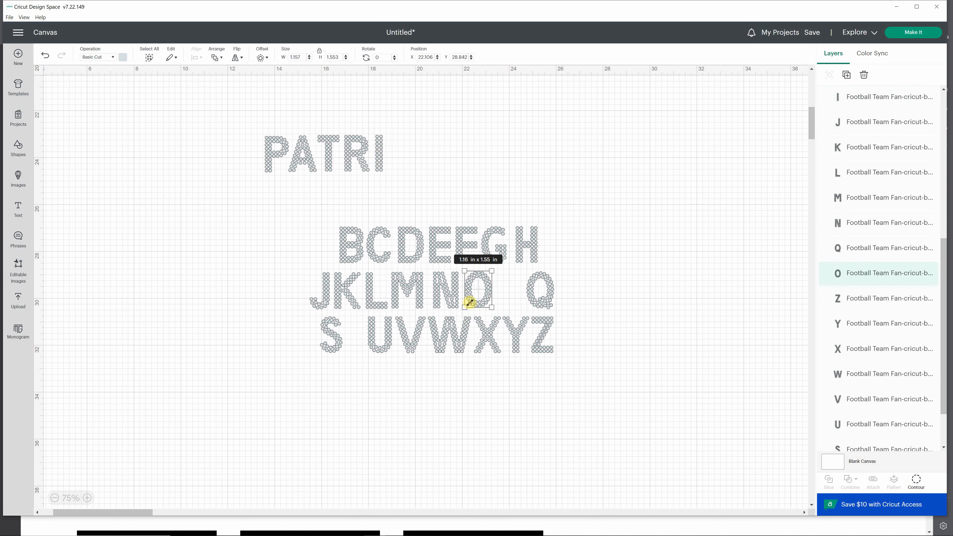
{"action": "left_click_drag", "start_coordinate": [473, 301], "coordinate": [397, 164]}
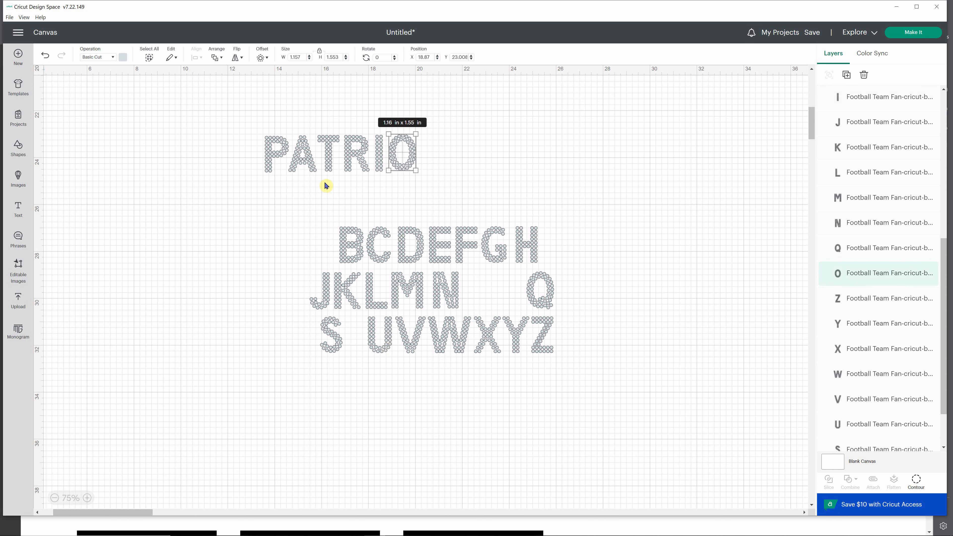
{"action": "left_click", "coordinate": [338, 344]}
{"action": "left_click_drag", "start_coordinate": [334, 339], "coordinate": [462, 155]}
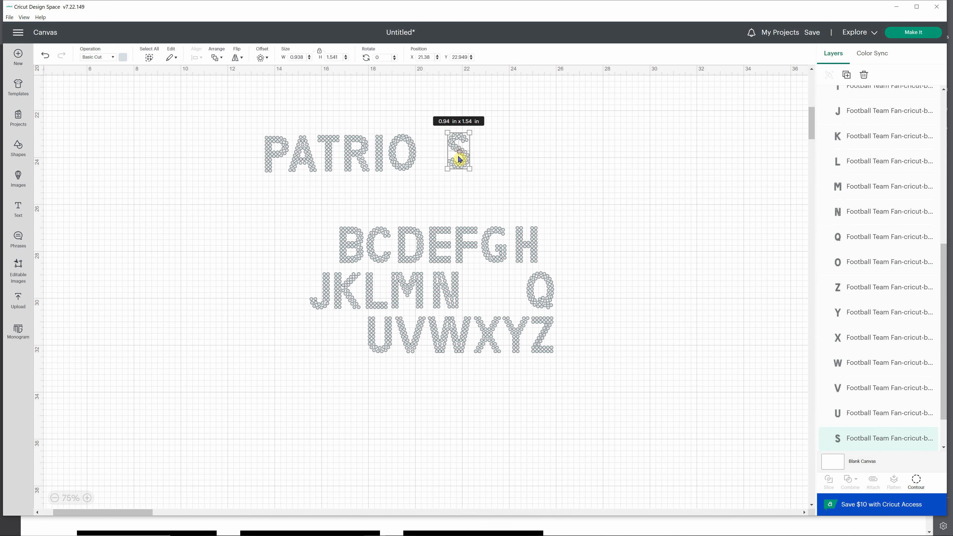
- Copy the T, paste it into the gap to spell PATRIOTS, and place the S at about X 21.3, Y 23.0
{"action": "left_click", "coordinate": [330, 152]}
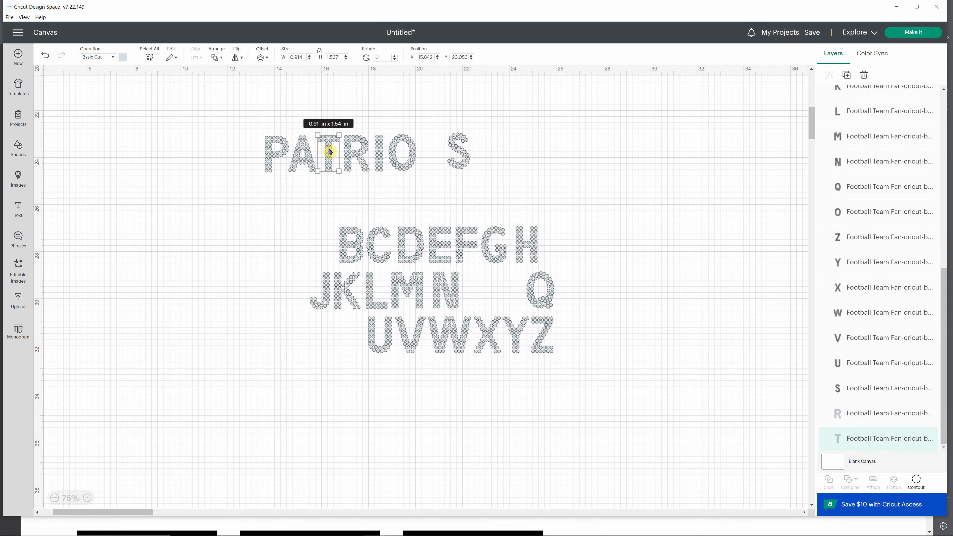
{"action": "right_click", "coordinate": [330, 152]}
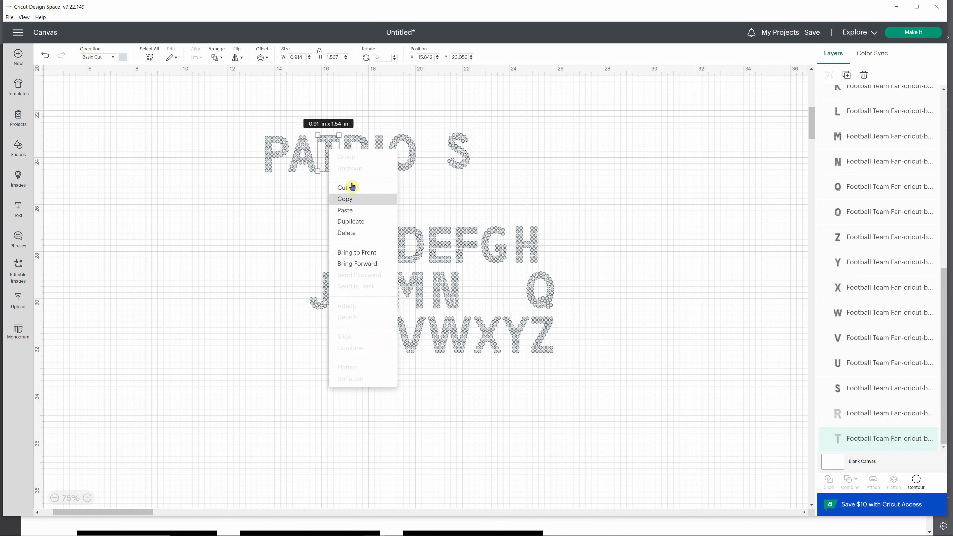
{"action": "left_click", "coordinate": [348, 203]}
{"action": "left_click", "coordinate": [310, 201]}
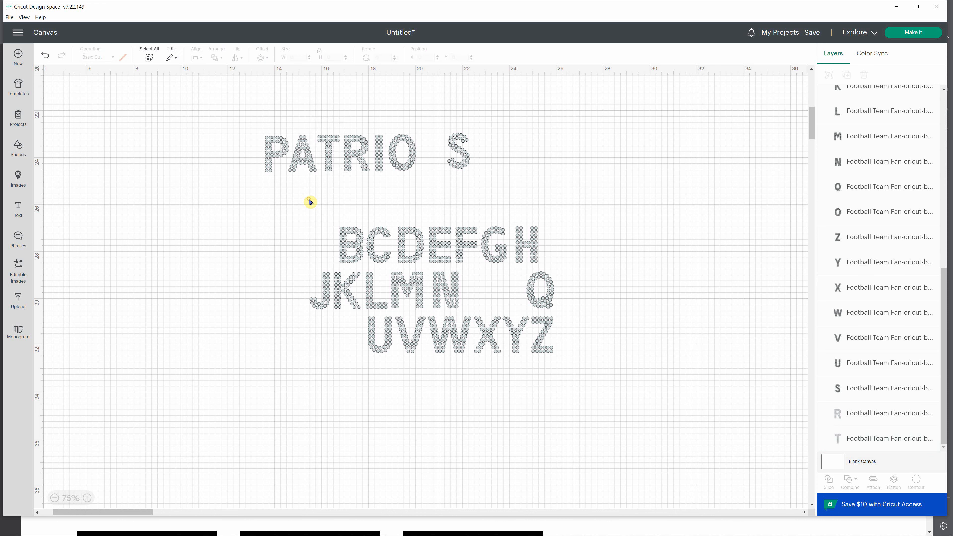
{"action": "right_click", "coordinate": [310, 202]}
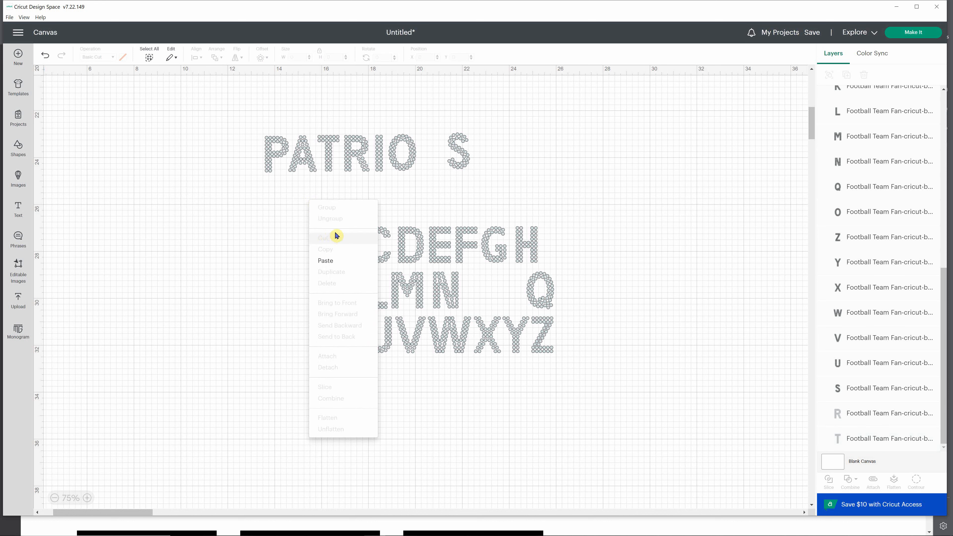
{"action": "left_click", "coordinate": [323, 261]}
{"action": "left_click_drag", "start_coordinate": [319, 214], "coordinate": [461, 154]}
{"action": "left_click", "coordinate": [464, 157]}
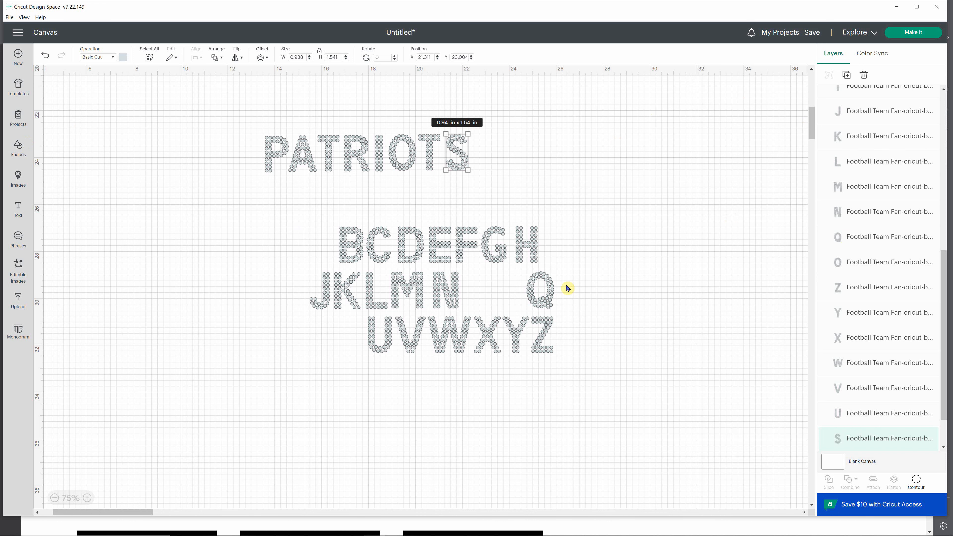
{"action": "left_click", "coordinate": [525, 246]}
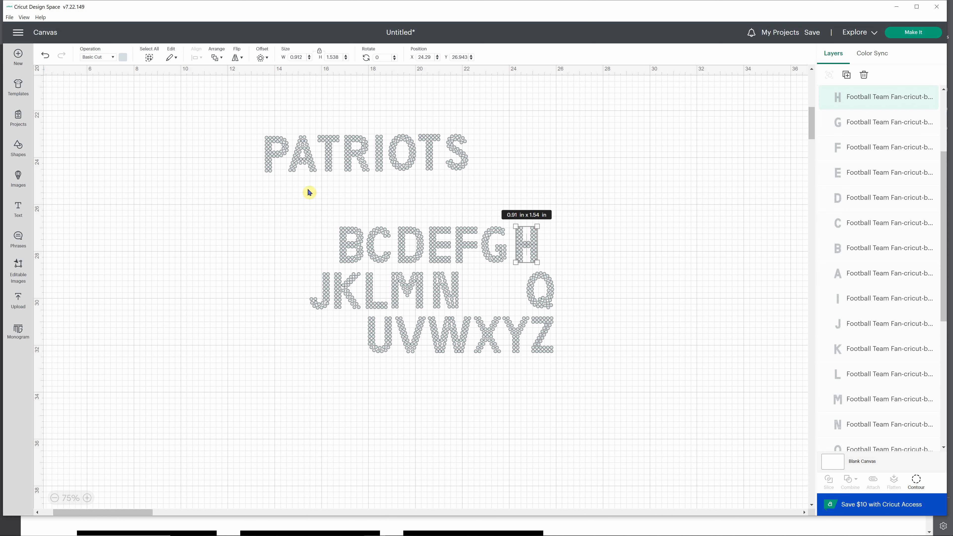
{"action": "left_click", "coordinate": [307, 202]}
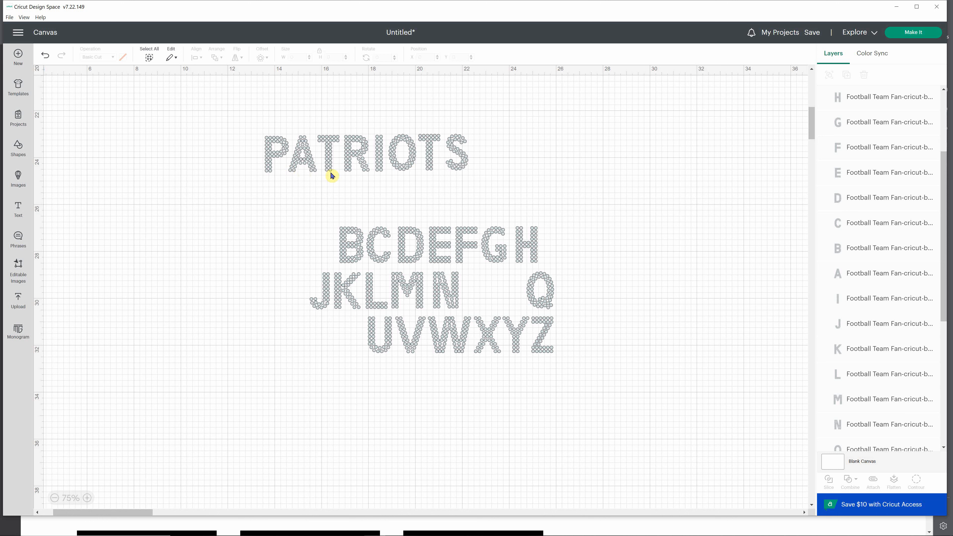
- Move the S of PATRIOTS farther from the T, to about X 21.7, Y 23.0
{"action": "left_click", "coordinate": [458, 155]}
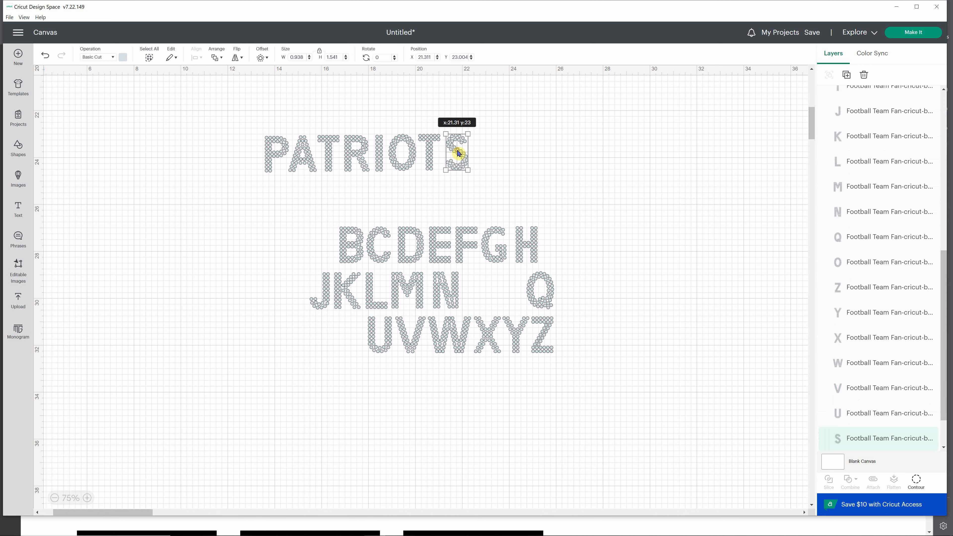
{"action": "left_click_drag", "start_coordinate": [462, 155], "coordinate": [468, 153]}
{"action": "left_click", "coordinate": [580, 183]}
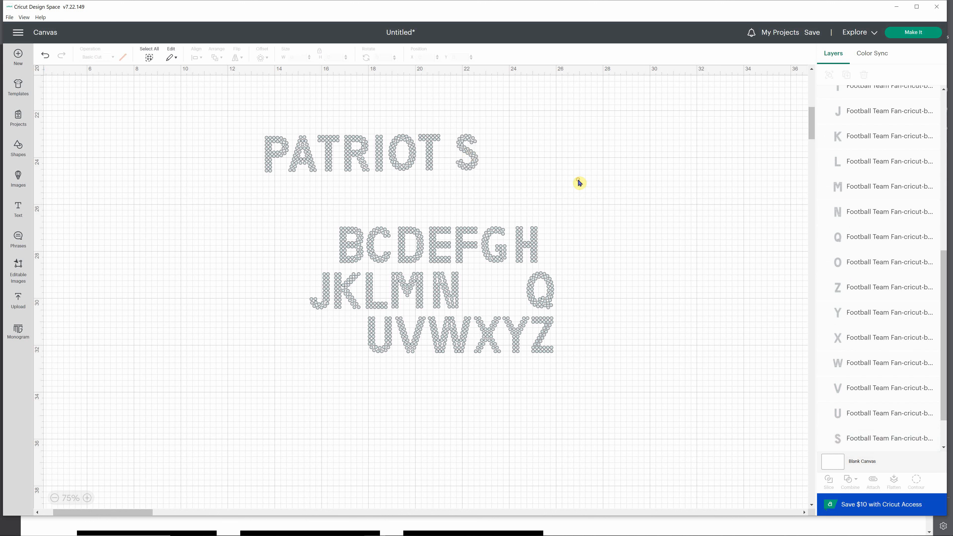
- Select all the PATRIOTS letters and distribute them horizontally
{"action": "left_click_drag", "start_coordinate": [224, 121], "coordinate": [495, 178]}
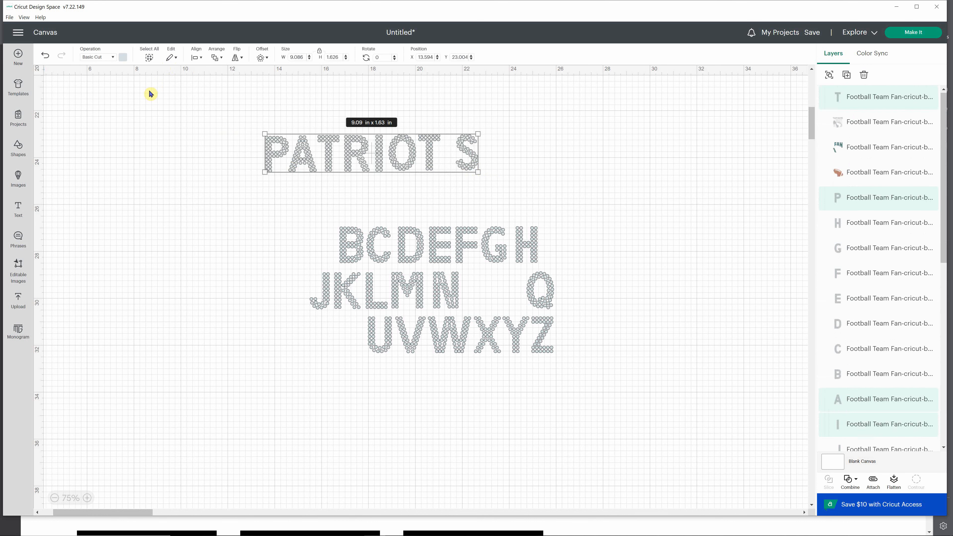
{"action": "left_click", "coordinate": [197, 58]}
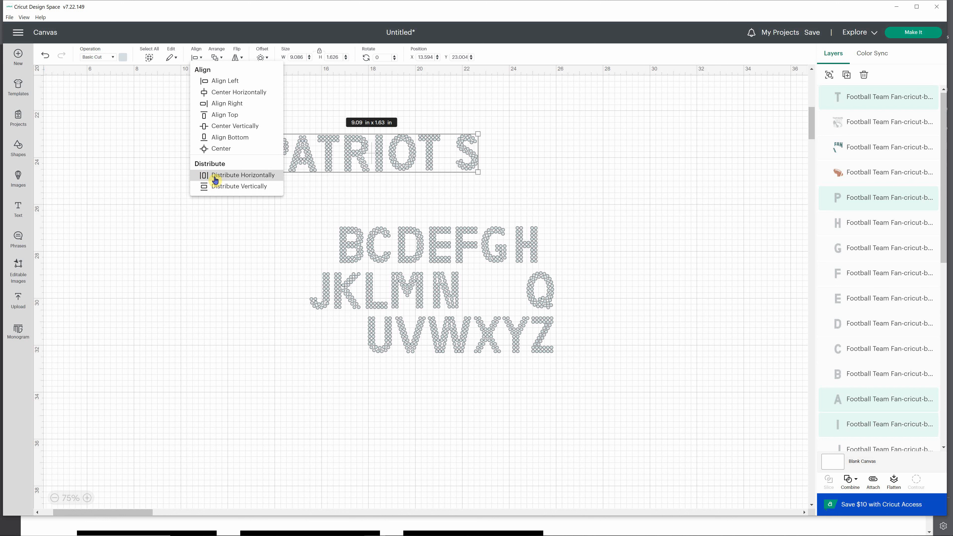
{"action": "left_click", "coordinate": [252, 179]}
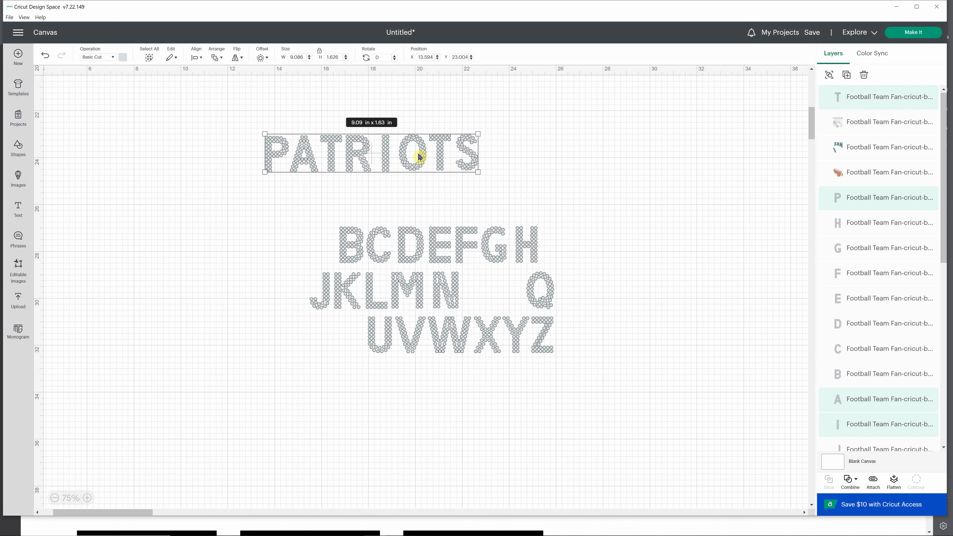
{"action": "left_click", "coordinate": [444, 200]}
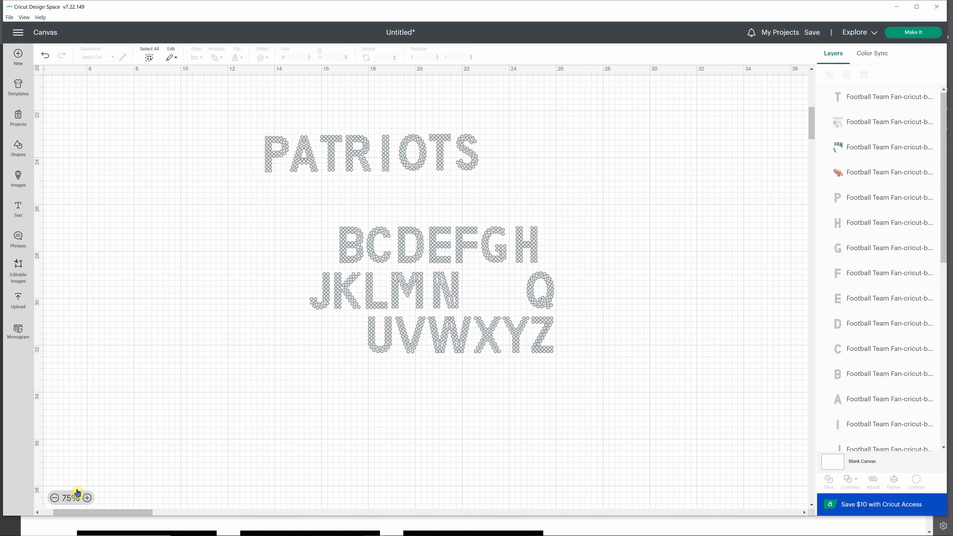
- Tighten the letter spacing in PATRIOTS by hand, moving the S to about X 21.2 and the A, first T, R and I closer to the P
{"action": "left_click", "coordinate": [87, 499]}
{"action": "left_click", "coordinate": [87, 499]}
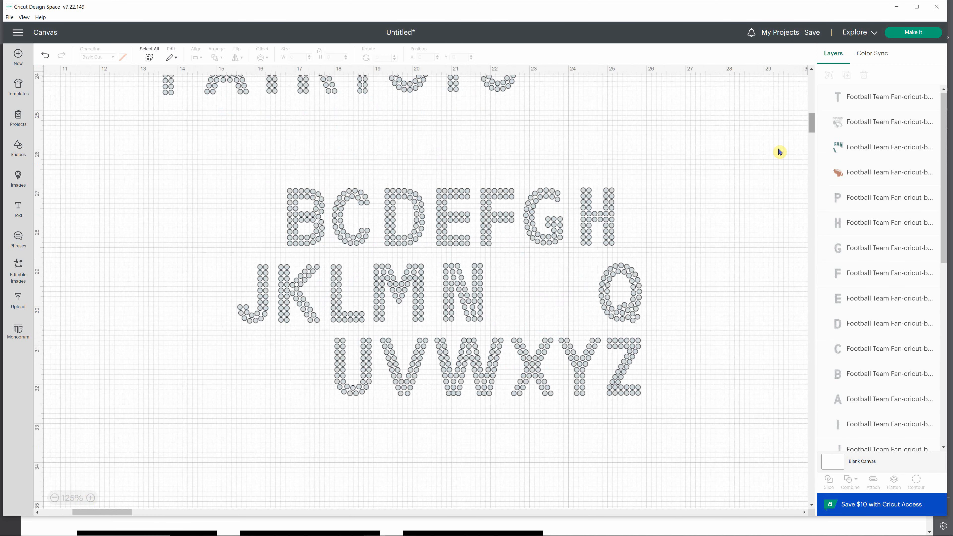
{"action": "scroll", "coordinate": [812, 123], "scroll_direction": "up", "scroll_amount": 3}
{"action": "left_click_drag", "start_coordinate": [813, 122], "coordinate": [812, 101]}
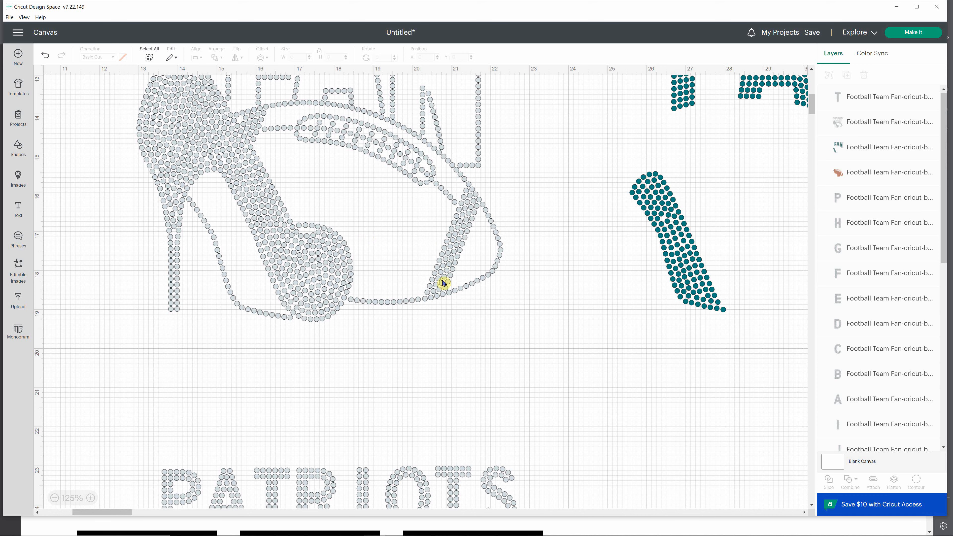
{"action": "scroll", "coordinate": [437, 388], "scroll_direction": "down", "scroll_amount": 1}
{"action": "scroll", "coordinate": [437, 388], "scroll_direction": "down", "scroll_amount": 3}
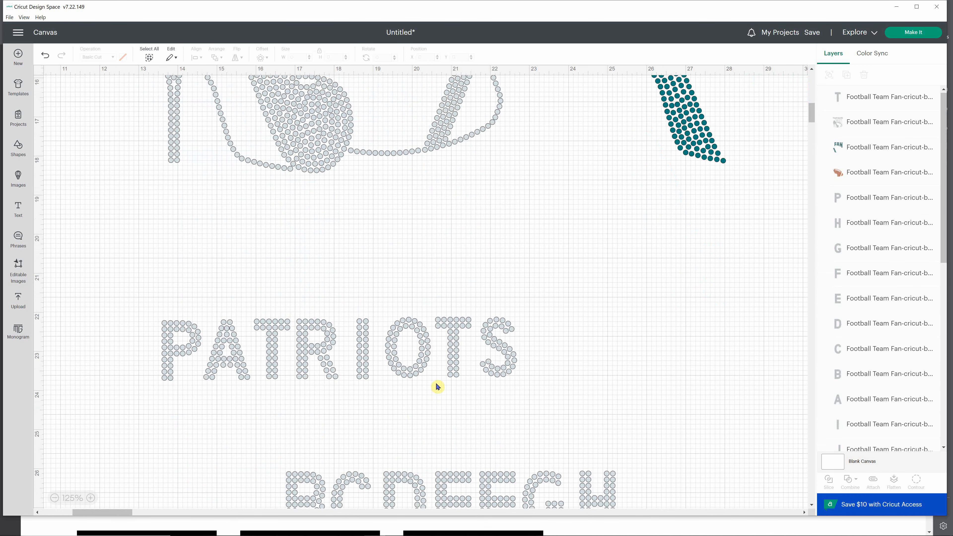
{"action": "scroll", "coordinate": [438, 388], "scroll_direction": "down", "scroll_amount": 3}
{"action": "left_click", "coordinate": [503, 237]}
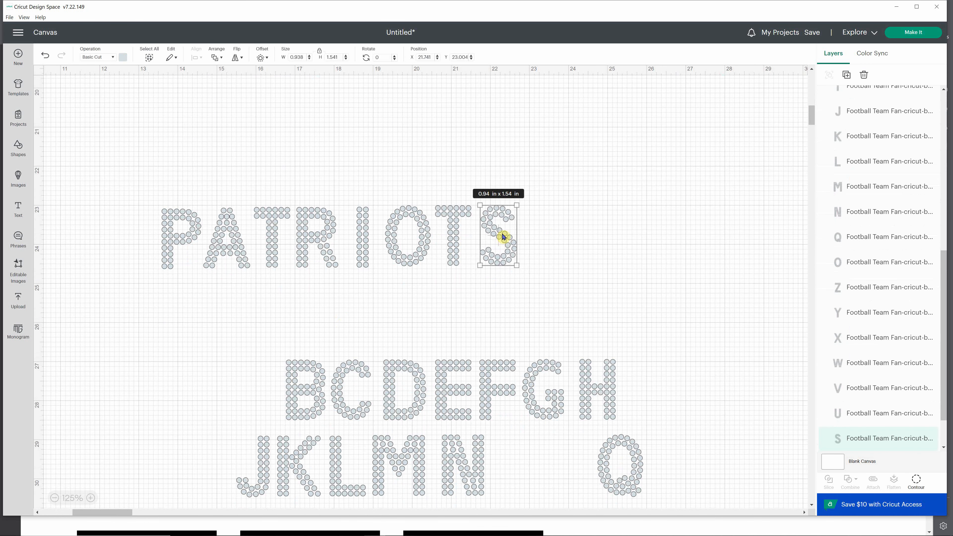
{"action": "left_click_drag", "start_coordinate": [504, 237], "coordinate": [484, 238]}
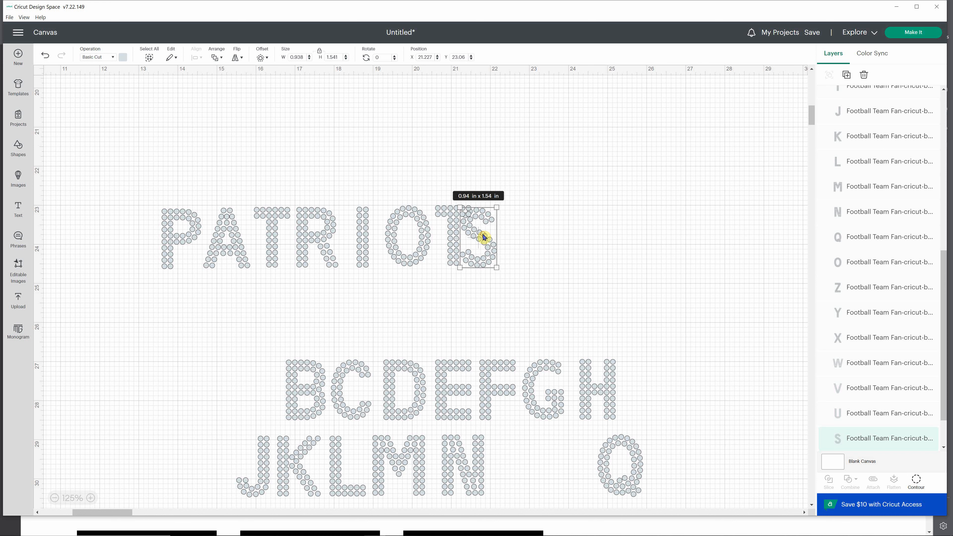
{"action": "left_click_drag", "start_coordinate": [236, 261], "coordinate": [345, 244]}
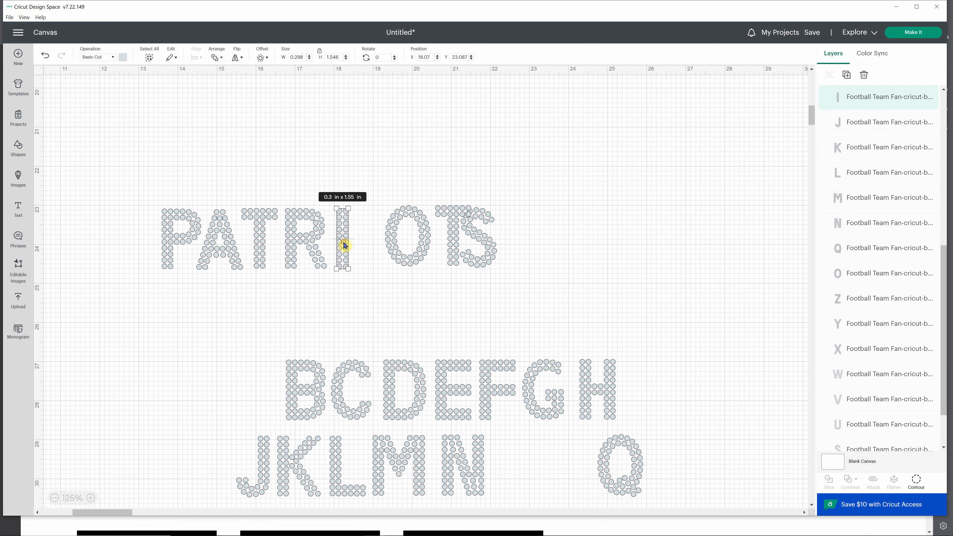
- Close the remaining gaps in PATRIOTS by moving the O and second T toward the I, and the S to about X 20.96, Y 23.06
{"action": "left_click", "coordinate": [416, 259]}
{"action": "left_click_drag", "start_coordinate": [424, 249], "coordinate": [397, 252]}
{"action": "left_click_drag", "start_coordinate": [455, 251], "coordinate": [427, 246]}
{"action": "left_click_drag", "start_coordinate": [488, 242], "coordinate": [477, 239]}
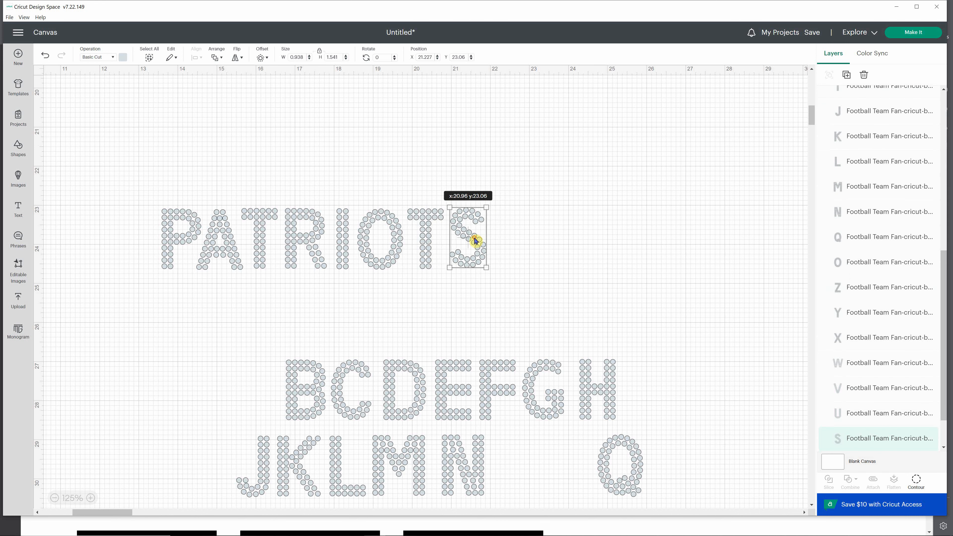
- Nudge the A of PATRIOTS slightly away from the P, to about X 14.5
{"action": "left_click", "coordinate": [203, 313]}
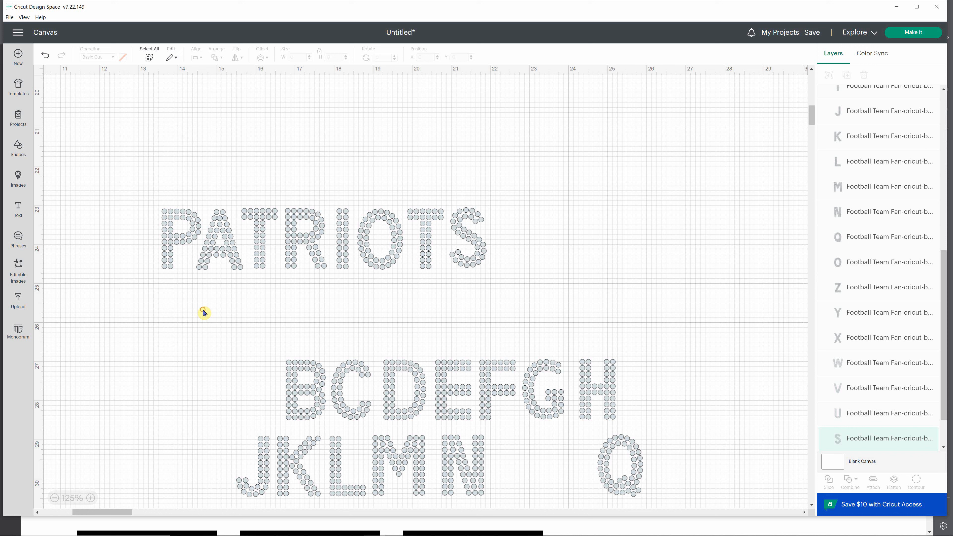
{"action": "left_click", "coordinate": [198, 241]}
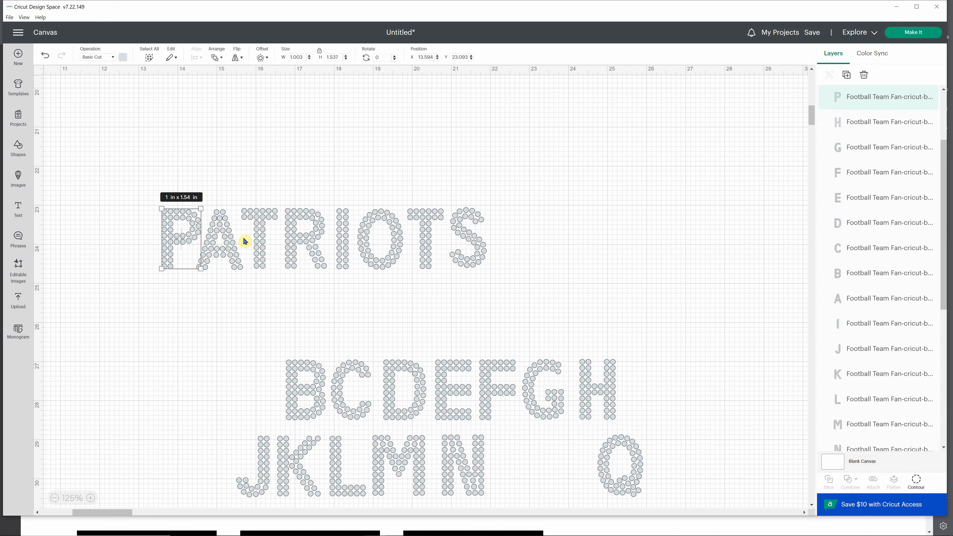
{"action": "left_click", "coordinate": [239, 261]}
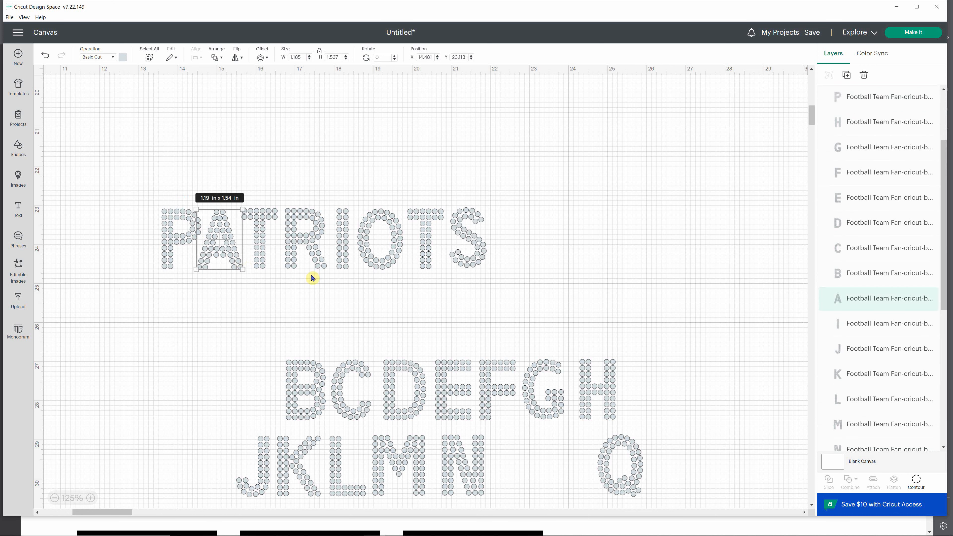
{"action": "key", "text": "Right"}
{"action": "key", "text": "Right"}
{"action": "key", "text": "Right"}
{"action": "key", "text": "Right"}
{"action": "key", "text": "Right"}
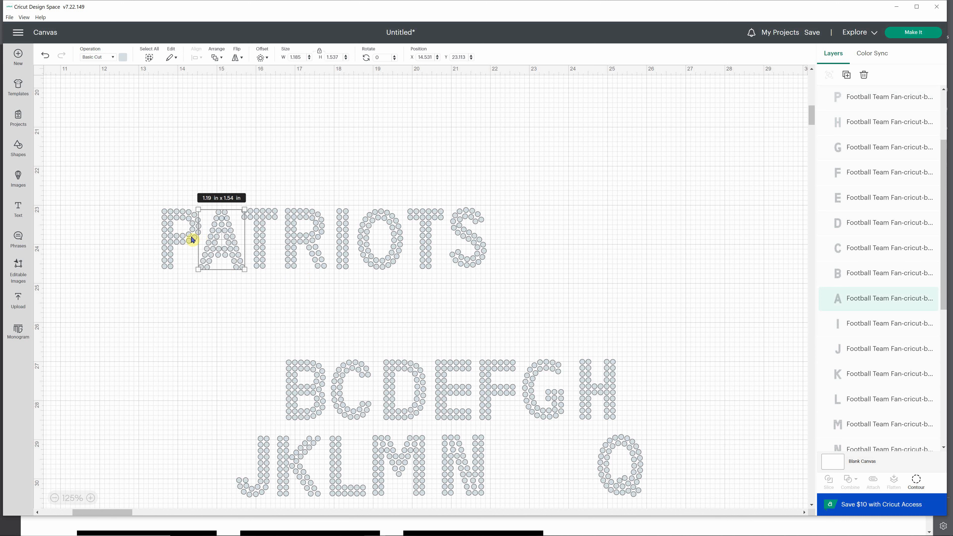
{"action": "key", "text": "Right"}
{"action": "left_click", "coordinate": [261, 313]}
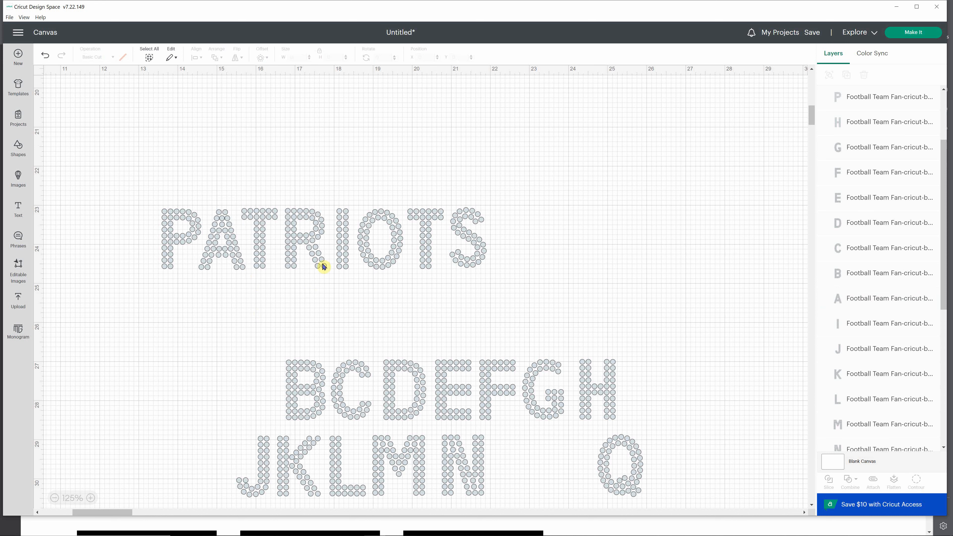
- Nudge the R of PATRIOTS slightly toward the I, to about X 16.78
{"action": "left_click", "coordinate": [318, 234]}
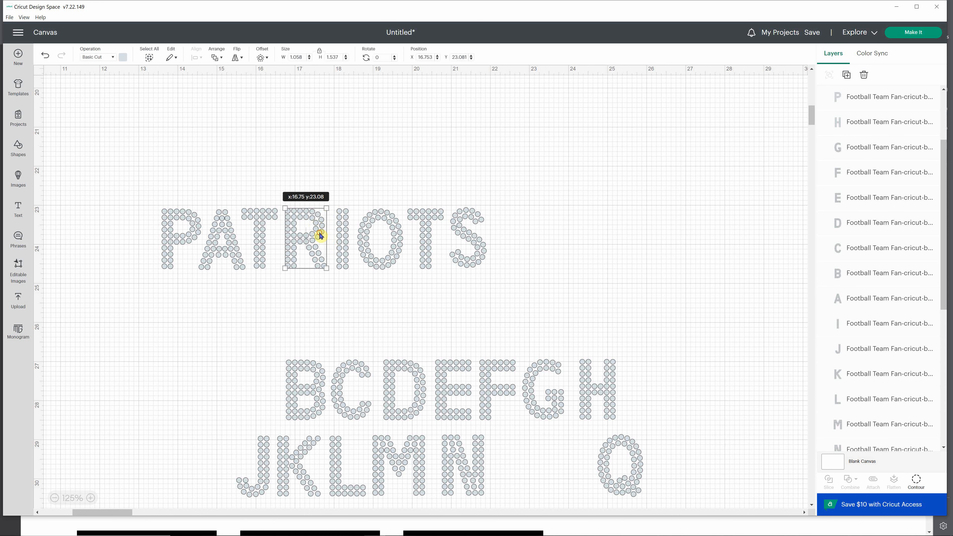
{"action": "key", "text": "Right"}
{"action": "key", "text": "Right"}
{"action": "key", "text": "Right"}
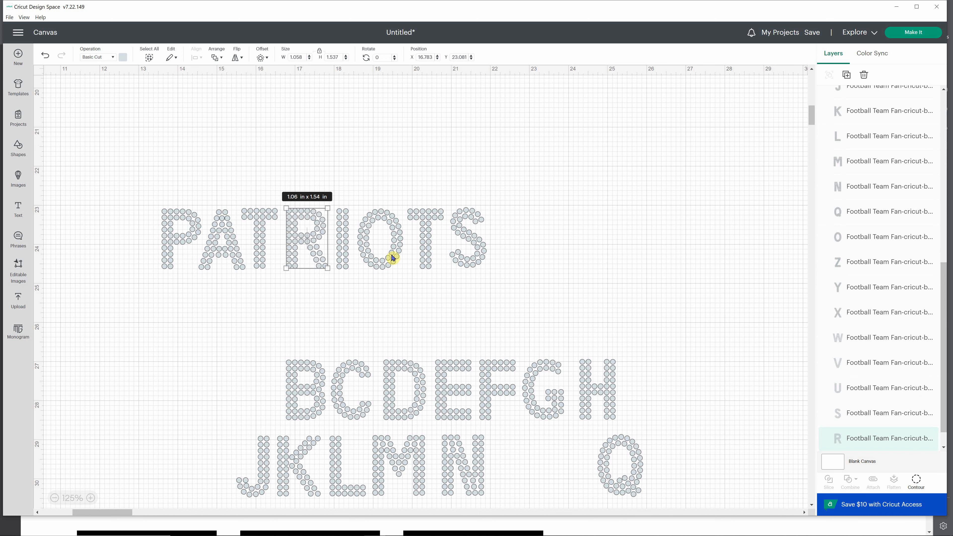
{"action": "left_click", "coordinate": [411, 287]}
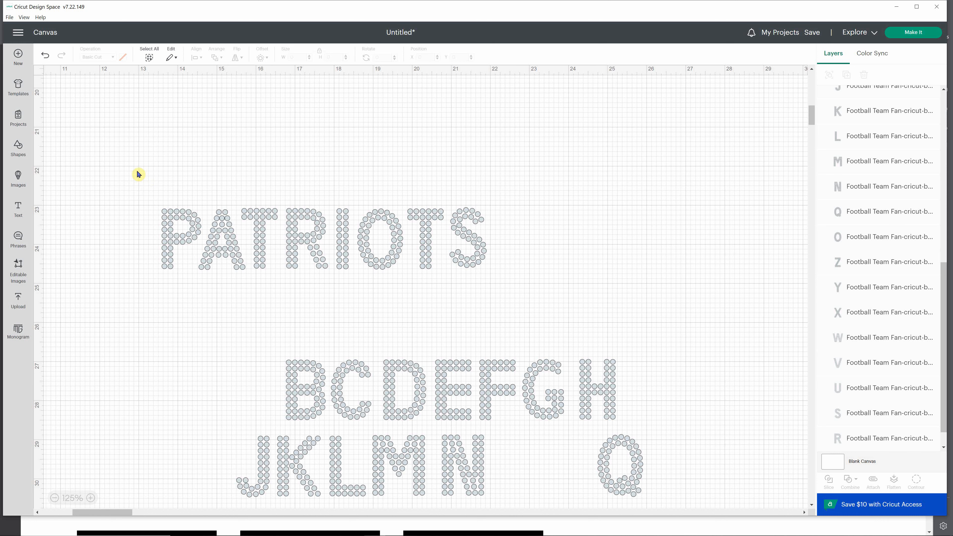
- Select all the PATRIOTS letters and align them to the bottom
{"action": "left_click_drag", "start_coordinate": [141, 177], "coordinate": [529, 287]}
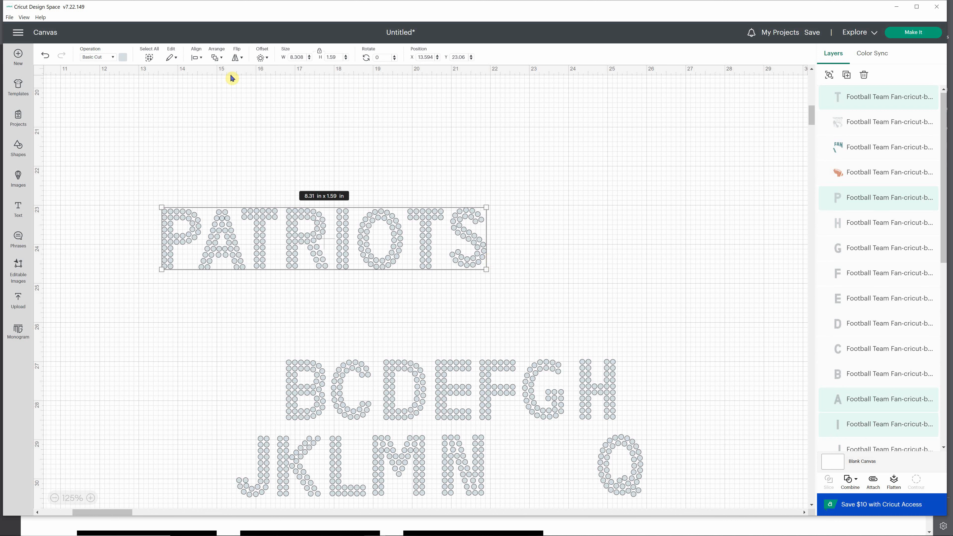
{"action": "left_click", "coordinate": [201, 60]}
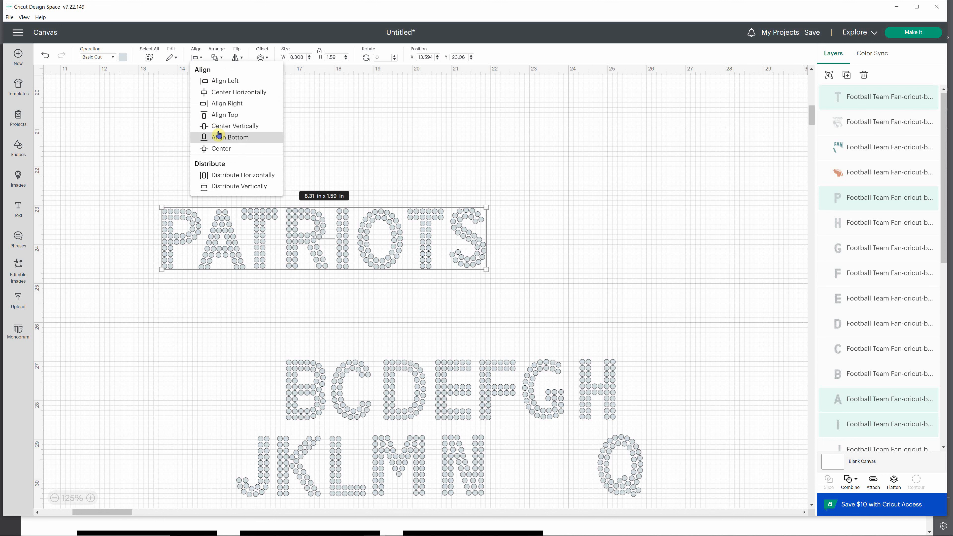
{"action": "left_click", "coordinate": [231, 141]}
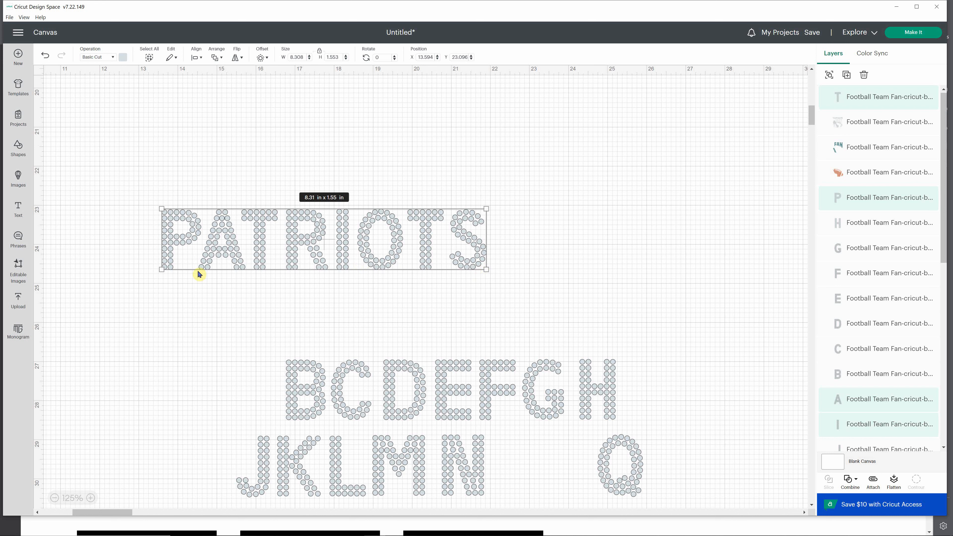
{"action": "left_click", "coordinate": [266, 299]}
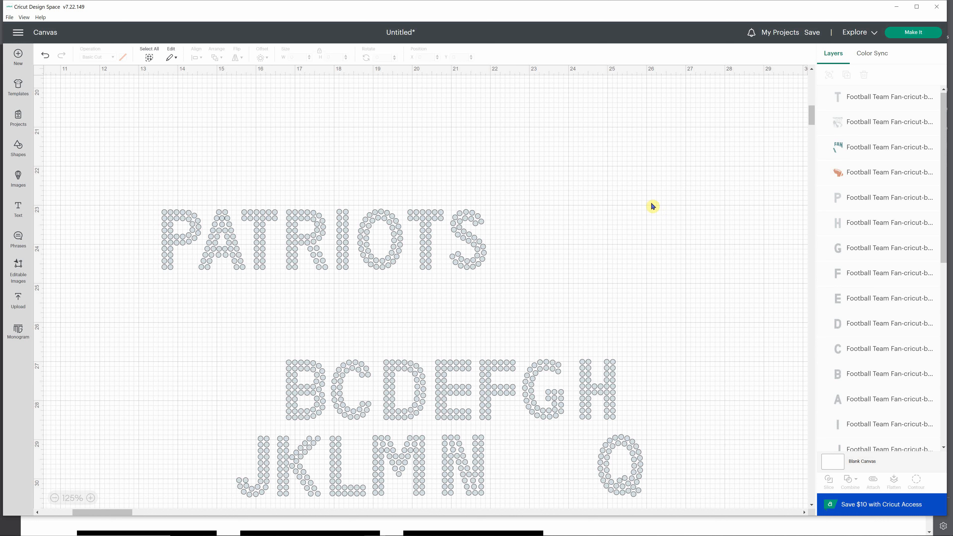
- Attach all the PATRIOTS letters together and move the word to about X 14.9, Y 21.9
{"action": "left_click_drag", "start_coordinate": [133, 186], "coordinate": [530, 288]}
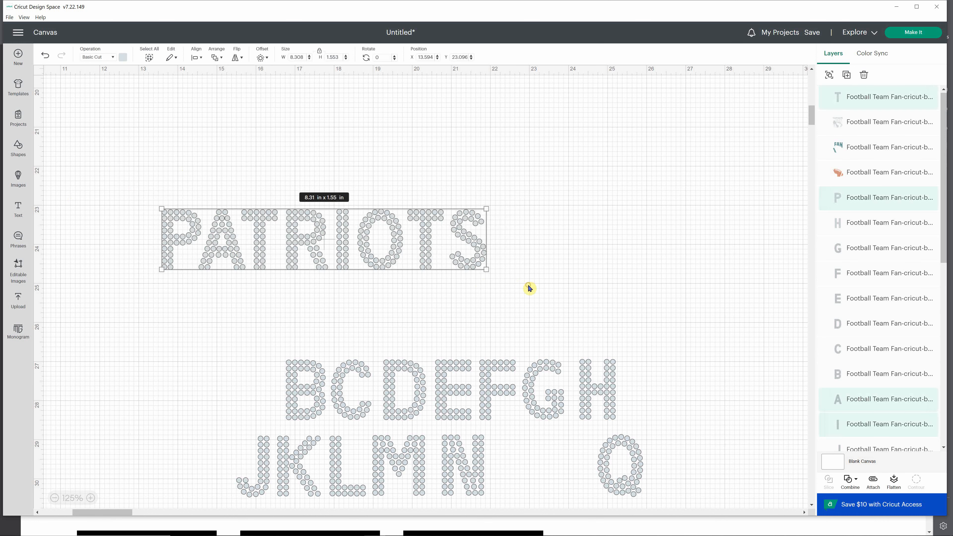
{"action": "left_click", "coordinate": [873, 485]}
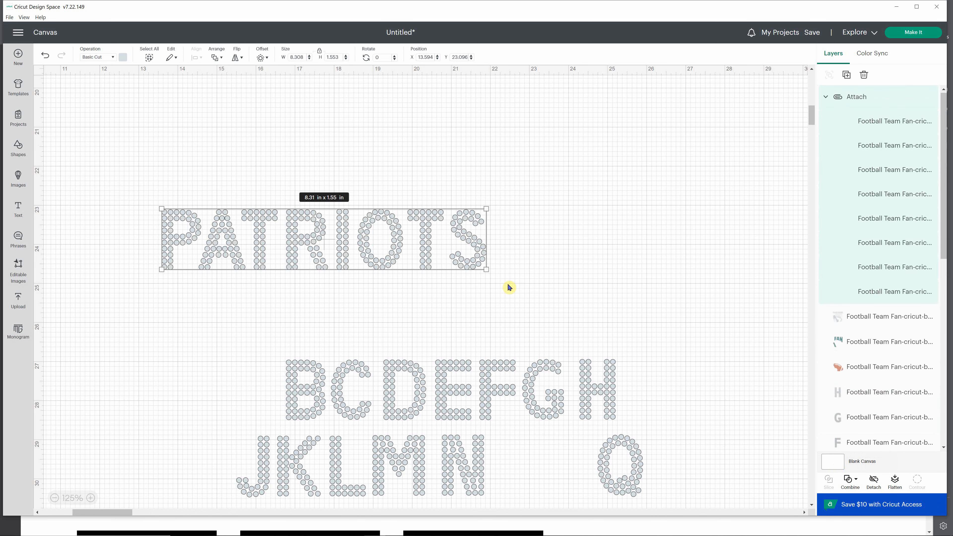
{"action": "left_click", "coordinate": [526, 283]}
{"action": "left_click_drag", "start_coordinate": [402, 246], "coordinate": [449, 196]}
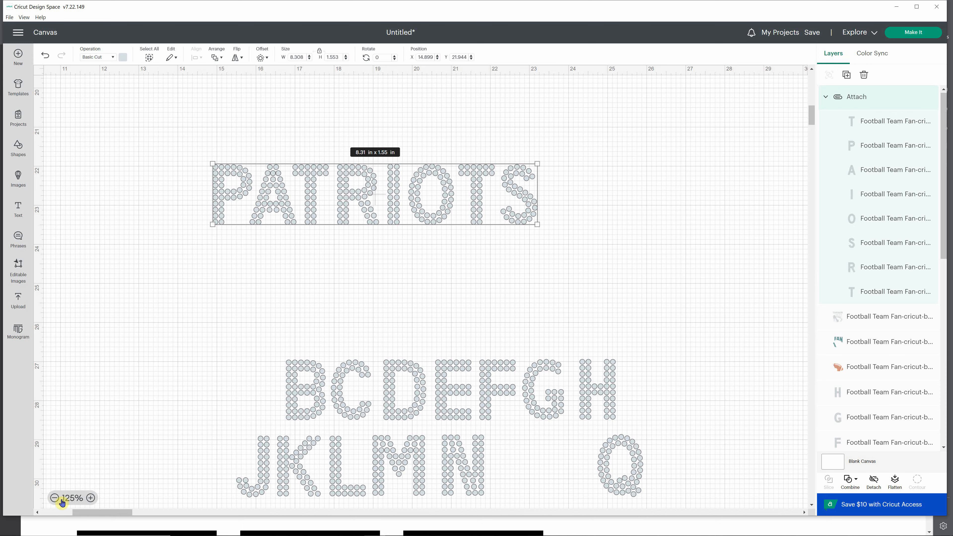
- Delete the unused alphabet letters below PATRIOTS
{"action": "left_click", "coordinate": [55, 499]}
{"action": "left_click", "coordinate": [55, 498]}
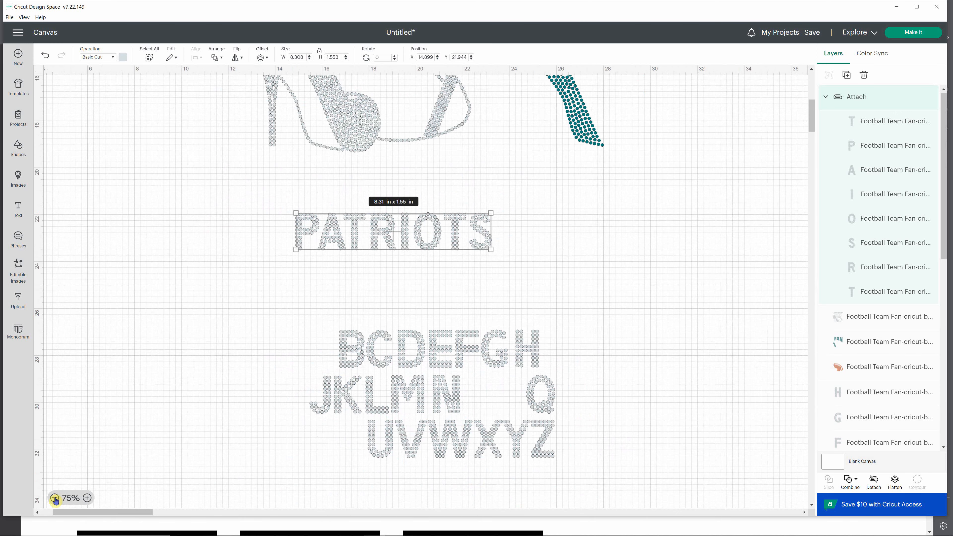
{"action": "left_click", "coordinate": [178, 315]}
{"action": "left_click_drag", "start_coordinate": [281, 315], "coordinate": [644, 496]}
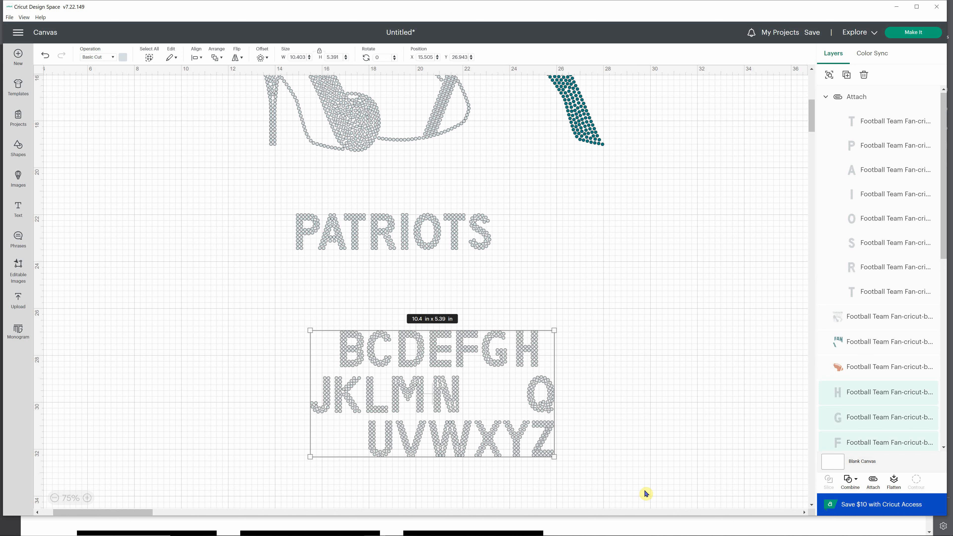
{"action": "key", "text": "Delete"}
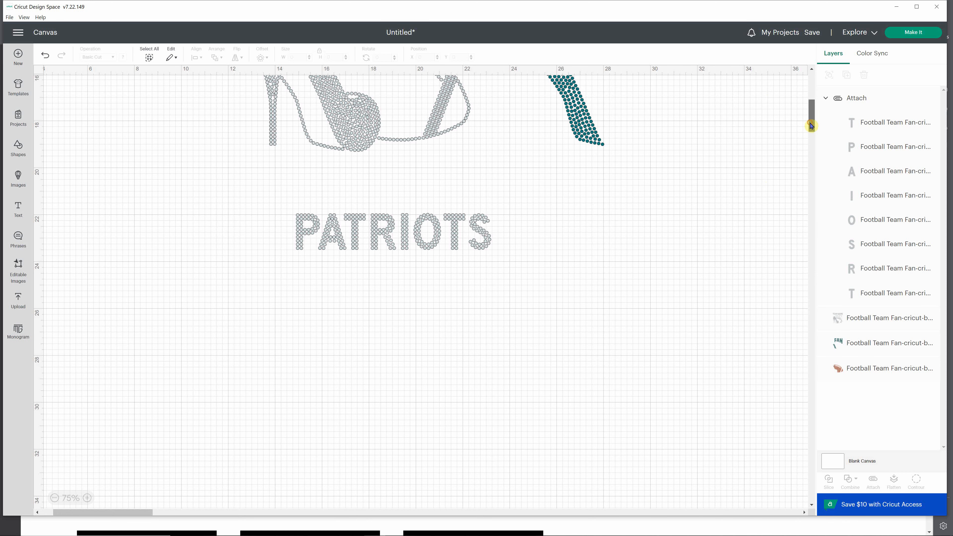
- Move the attached PATRIOTS word closer beneath the shoe and football design, to about X 13.9, Y 21.3
{"action": "left_click_drag", "start_coordinate": [812, 126], "coordinate": [812, 109]}
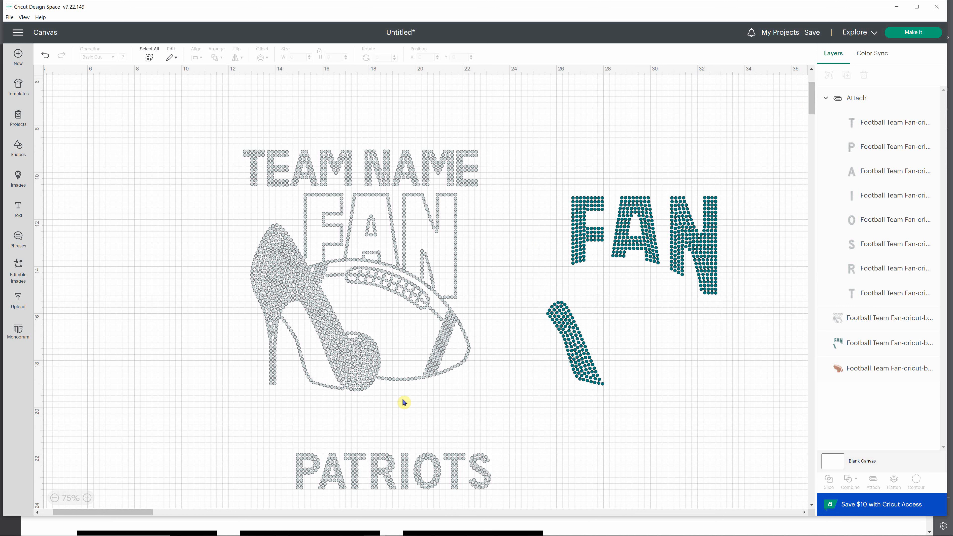
{"action": "left_click", "coordinate": [406, 479]}
{"action": "left_click_drag", "start_coordinate": [406, 479], "coordinate": [380, 456]}
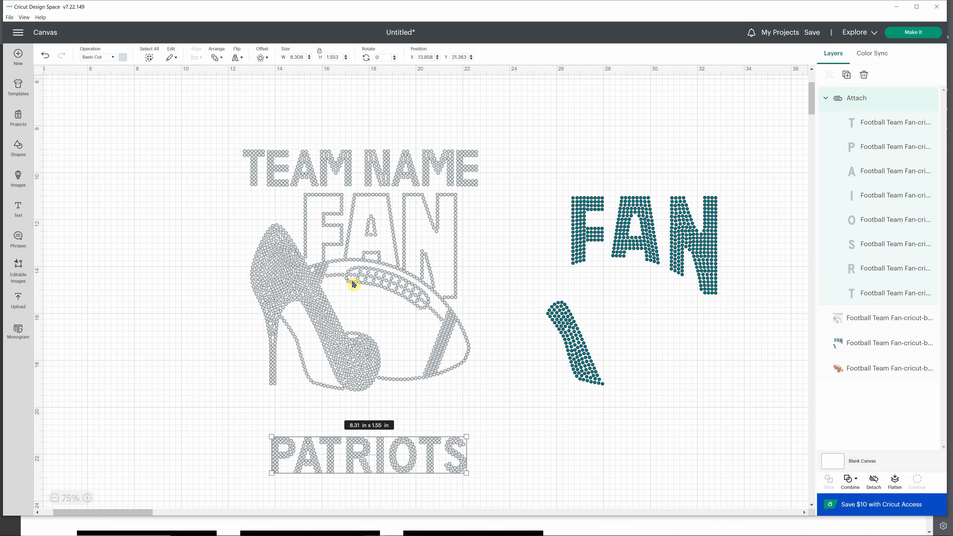
{"action": "left_click", "coordinate": [391, 217]}
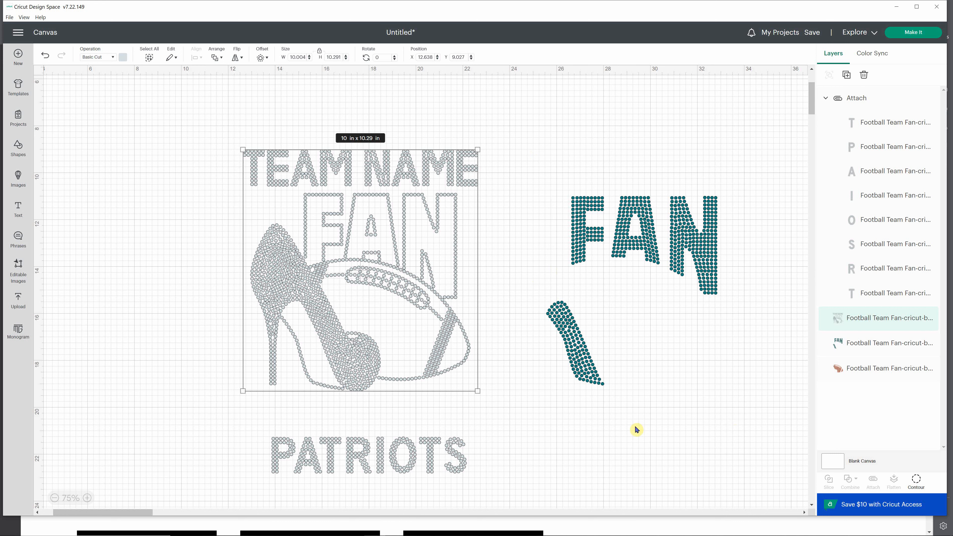
{"action": "left_click", "coordinate": [643, 456]}
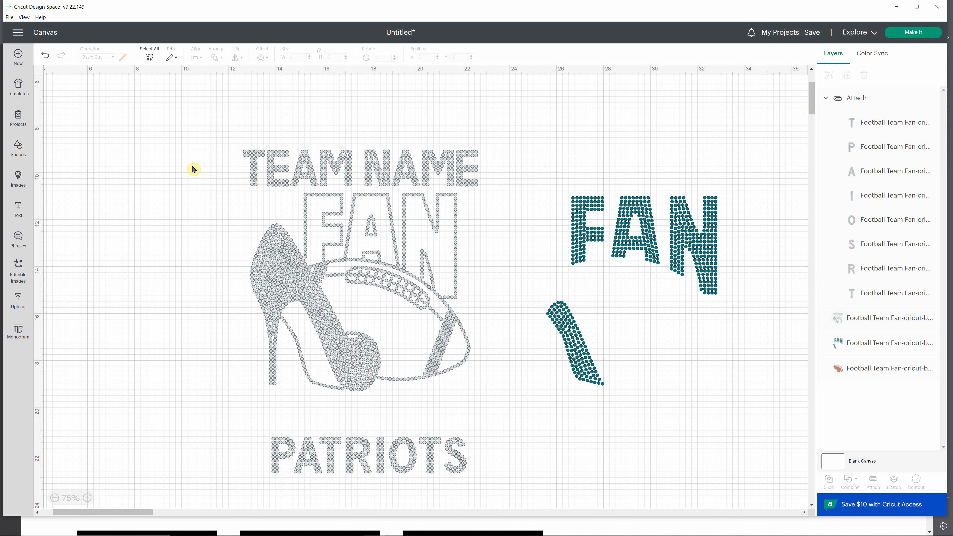
- Insert a free rounded rectangle shape and color it light red
{"action": "left_click", "coordinate": [17, 146]}
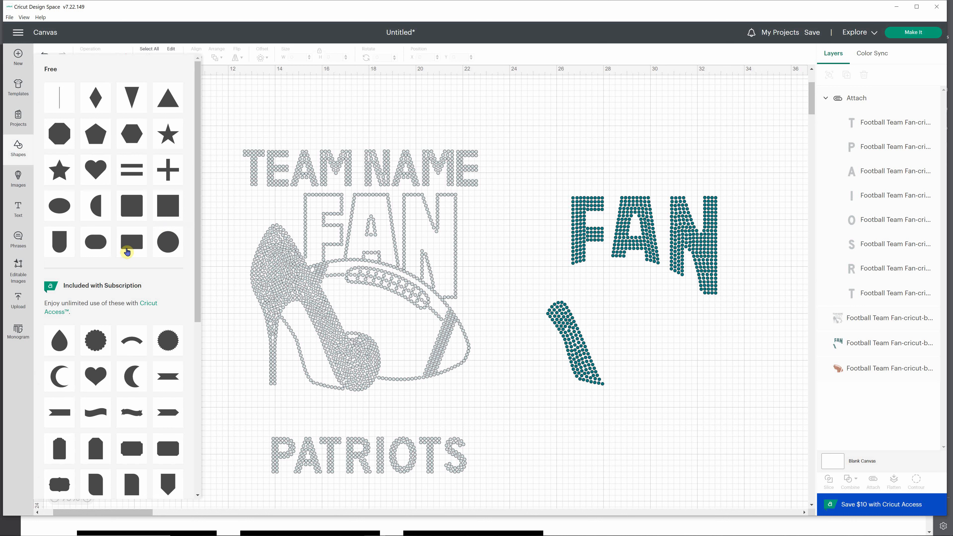
{"action": "left_click", "coordinate": [134, 244]}
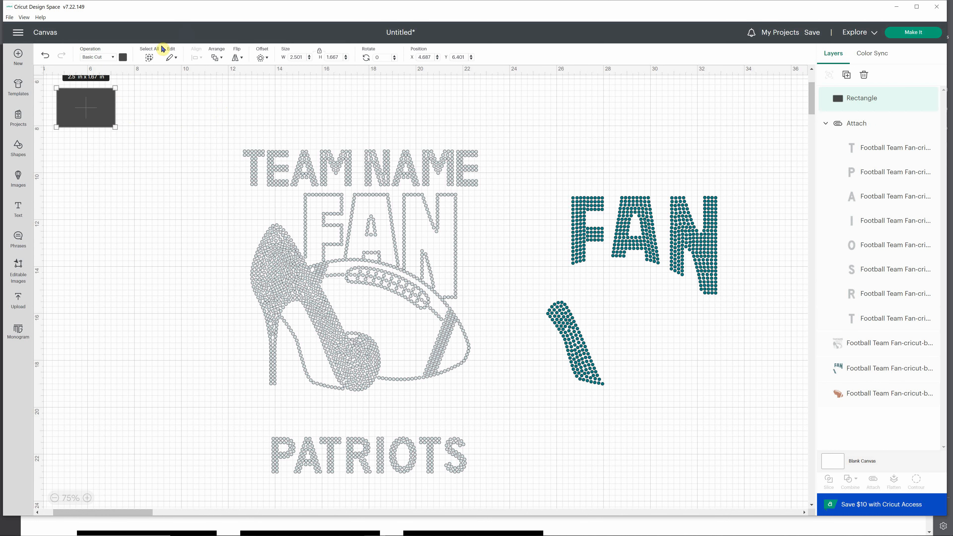
{"action": "left_click", "coordinate": [122, 57]}
{"action": "left_click", "coordinate": [132, 108]}
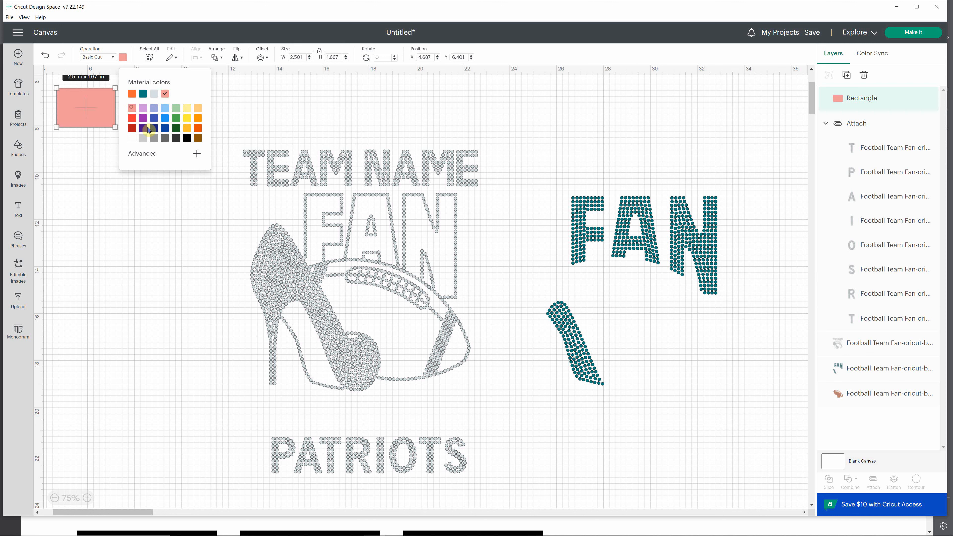
{"action": "left_click", "coordinate": [116, 235]}
{"action": "left_click", "coordinate": [114, 119]}
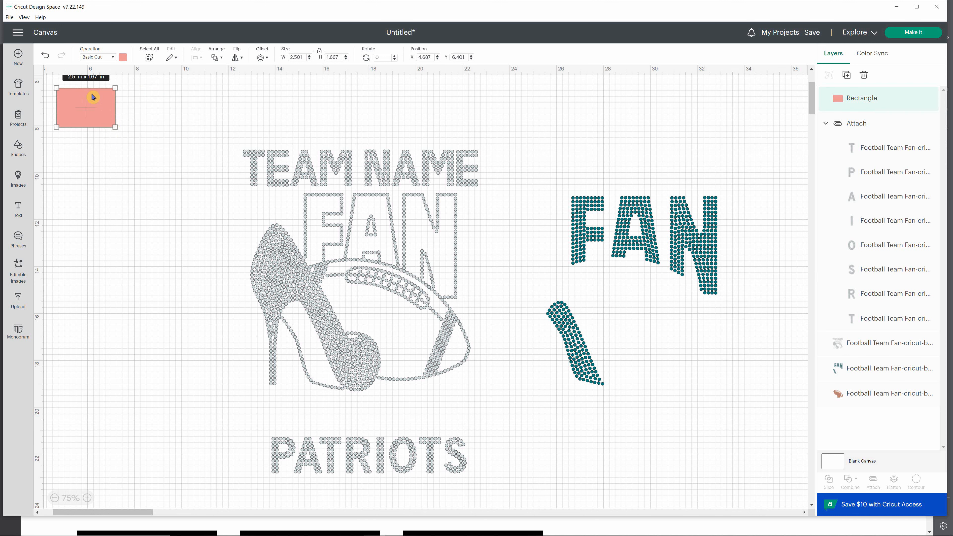
- Enlarge the rectangle to about 10.68 x 7.12 in over TEAM NAME and send it to the back
{"action": "left_click_drag", "start_coordinate": [99, 97], "coordinate": [483, 192]}
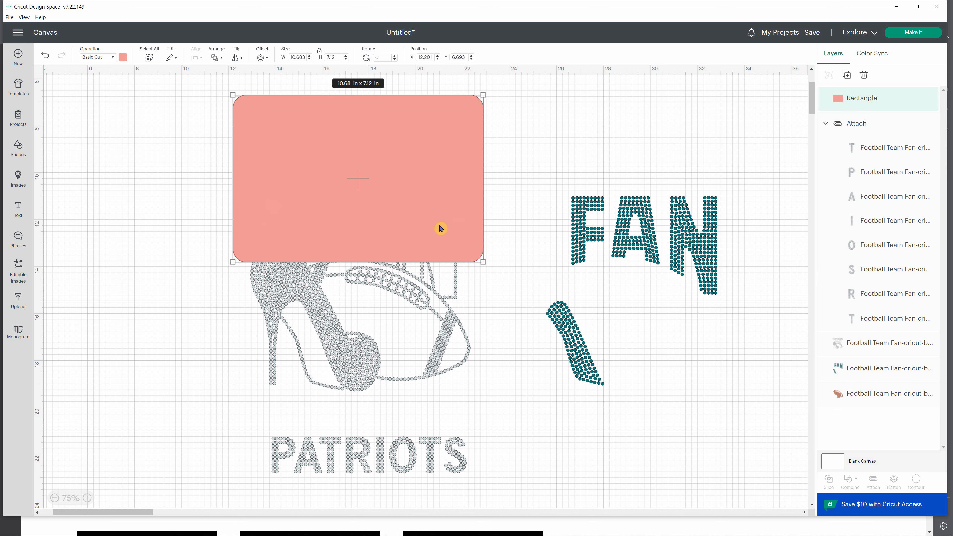
{"action": "left_click", "coordinate": [515, 201]}
{"action": "left_click", "coordinate": [461, 202]}
{"action": "left_click", "coordinate": [222, 59]}
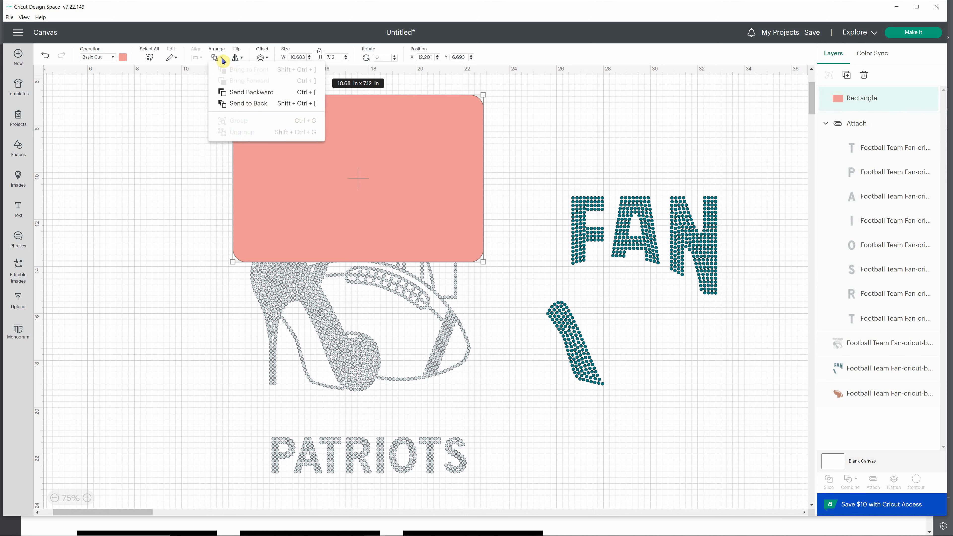
{"action": "left_click", "coordinate": [241, 108]}
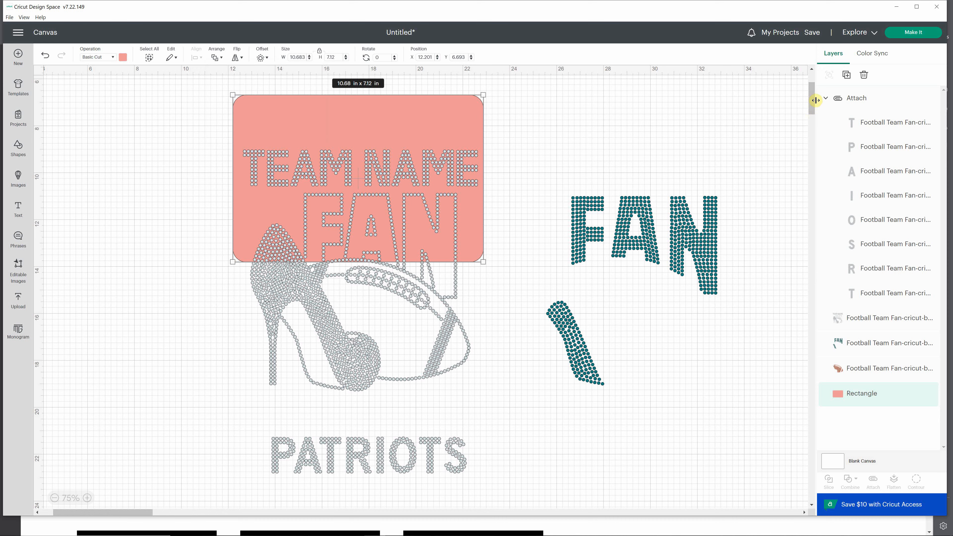
- Move the rectangle up to about X 12.4, Y 3.6 so it covers only TEAM NAME, and slice the main design with it
{"action": "scroll", "coordinate": [812, 94], "scroll_direction": "up", "scroll_amount": 4}
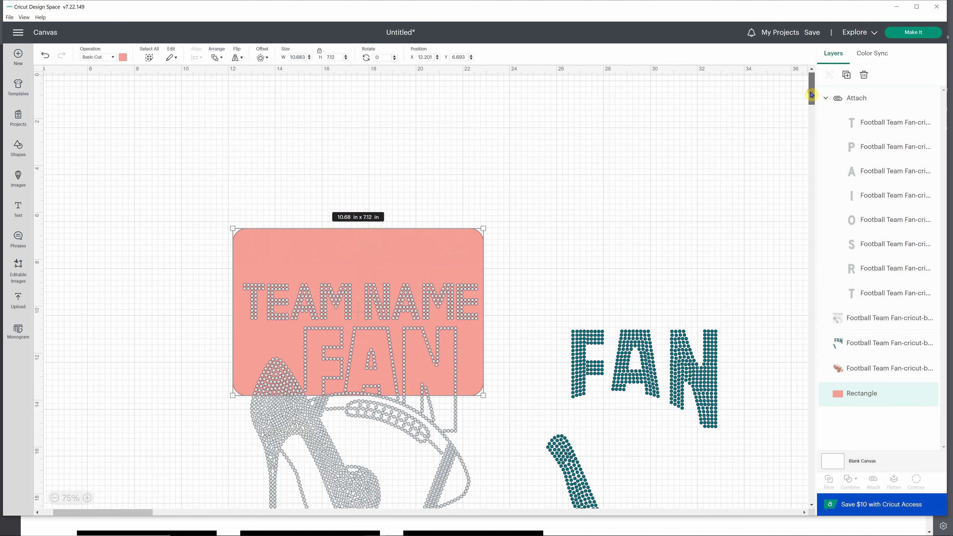
{"action": "left_click_drag", "start_coordinate": [436, 261], "coordinate": [441, 191]}
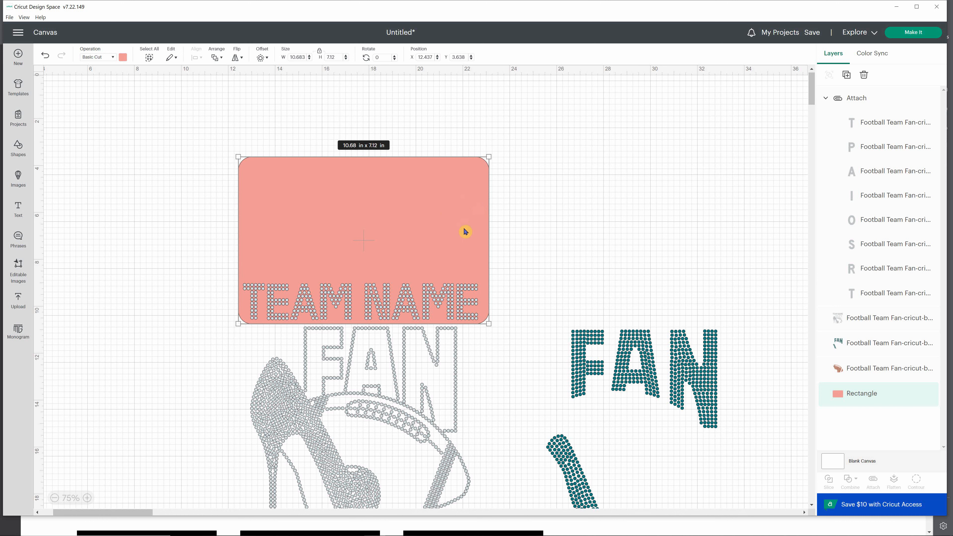
{"action": "left_click", "coordinate": [457, 379], "text": "shift"}
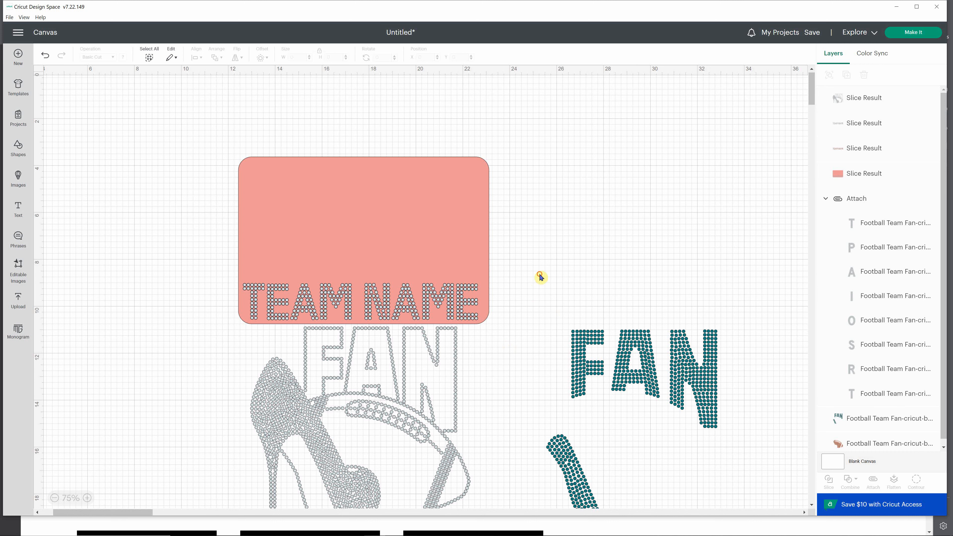
- Move the light red rectangle slice result off the design and delete it
{"action": "left_click", "coordinate": [483, 214]}
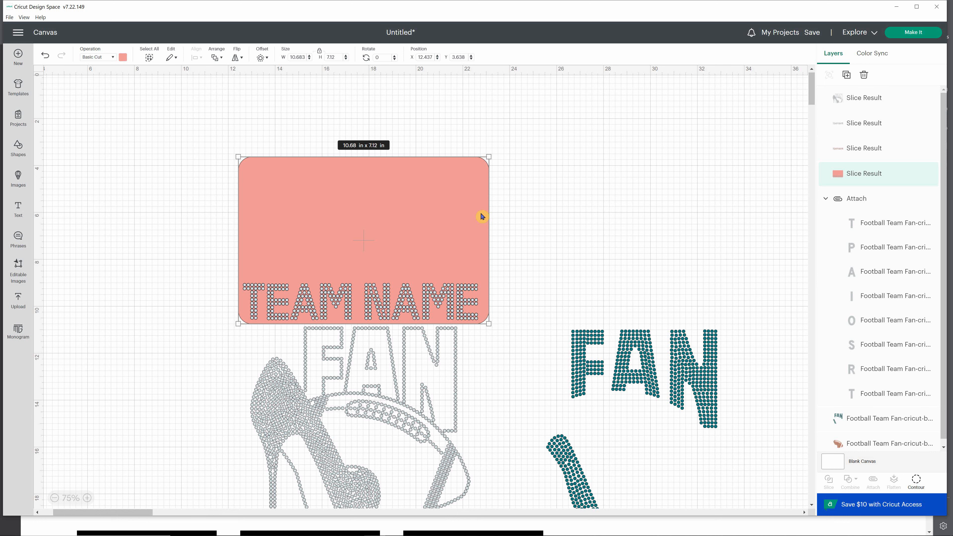
{"action": "left_click_drag", "start_coordinate": [482, 217], "coordinate": [729, 154]}
{"action": "key", "text": "Delete"}
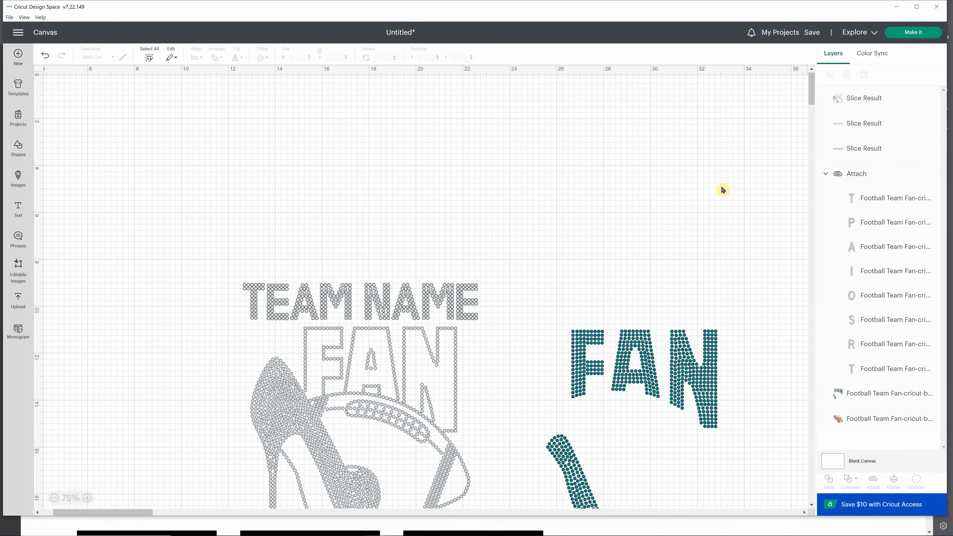
- Separate the two TEAM NAME slice results from the main outline design and delete them
{"action": "left_click", "coordinate": [209, 243]}
{"action": "left_click_drag", "start_coordinate": [237, 273], "coordinate": [511, 324]}
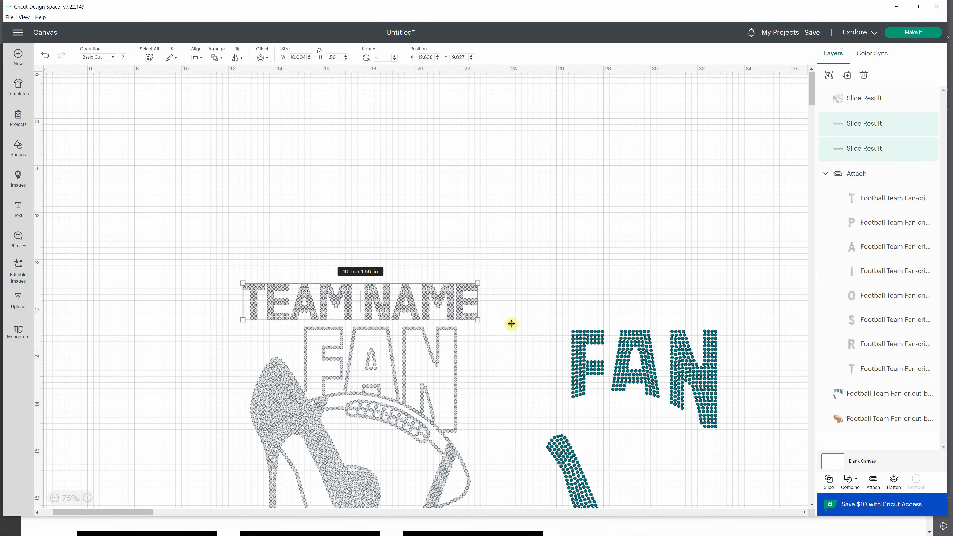
{"action": "left_click_drag", "start_coordinate": [406, 310], "coordinate": [428, 163]}
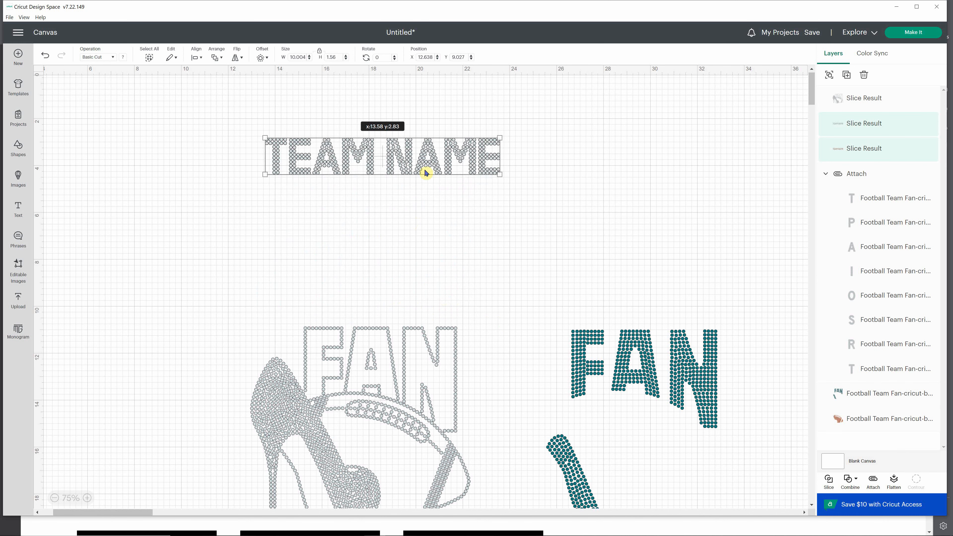
{"action": "left_click", "coordinate": [343, 394]}
{"action": "left_click_drag", "start_coordinate": [367, 400], "coordinate": [360, 328]}
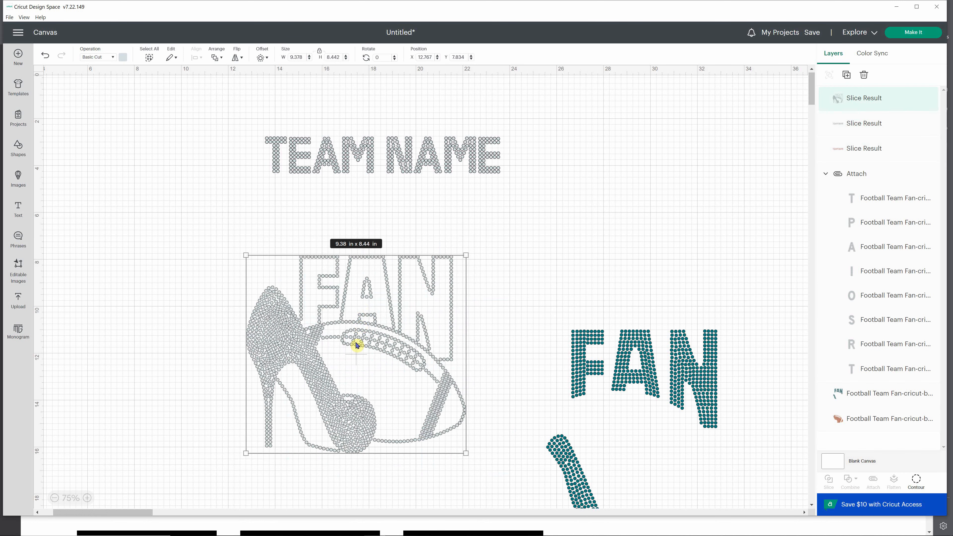
{"action": "left_click_drag", "start_coordinate": [234, 108], "coordinate": [544, 200]}
{"action": "key", "text": "Delete"}
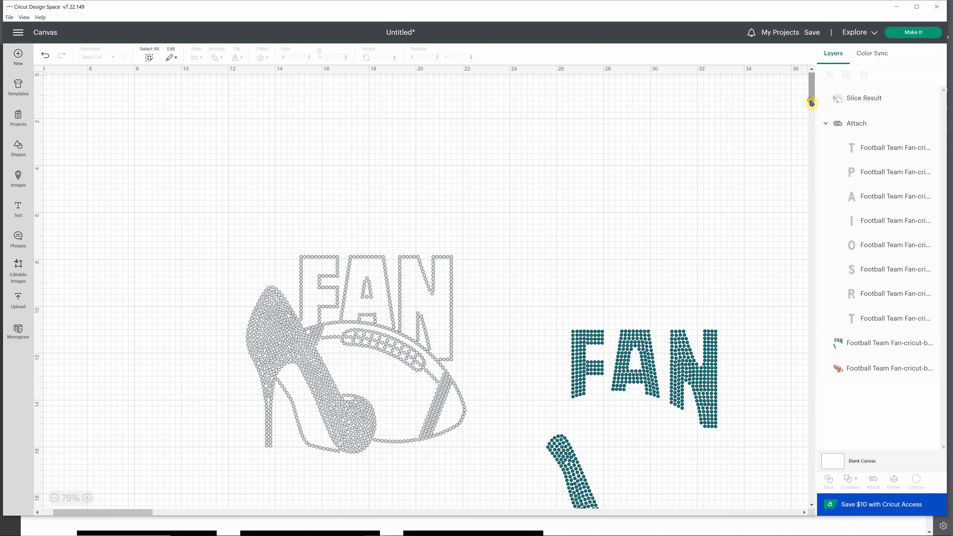
- Move the PATRIOTS lettering aside to about X 22.7, Y 6.2 and the outline design to about X 13.3, Y 13.8
{"action": "scroll", "coordinate": [811, 102], "scroll_direction": "down", "scroll_amount": 4}
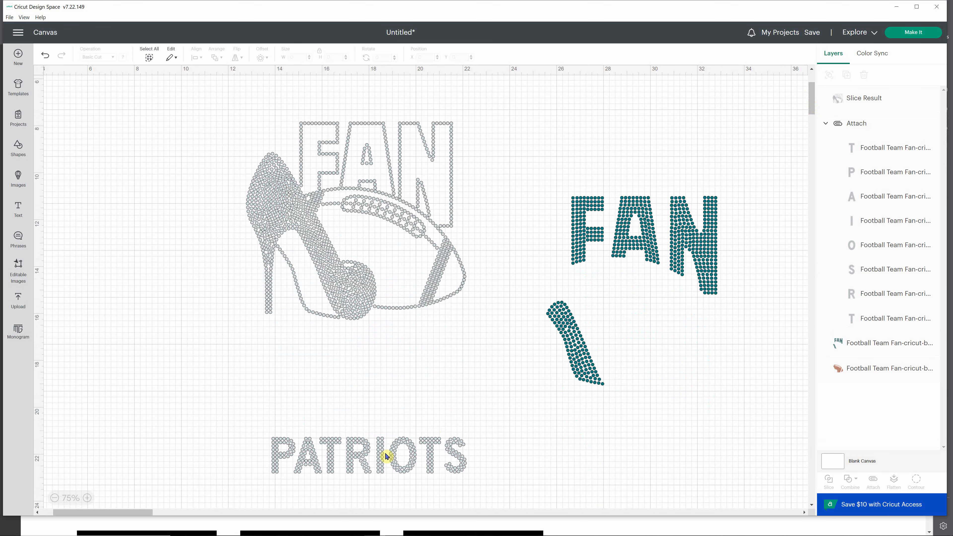
{"action": "left_click_drag", "start_coordinate": [380, 462], "coordinate": [524, 201]}
{"action": "left_click", "coordinate": [368, 193]}
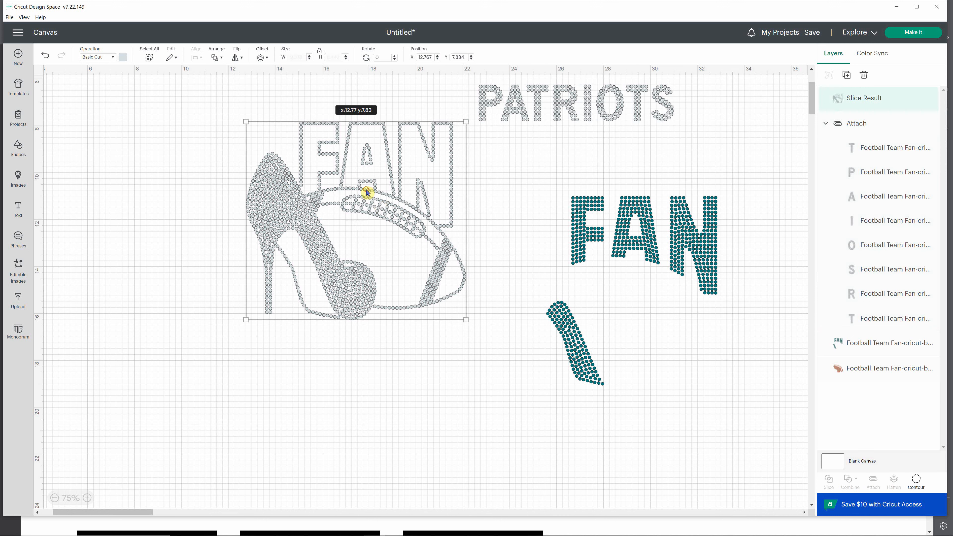
{"action": "left_click_drag", "start_coordinate": [368, 193], "coordinate": [345, 300]}
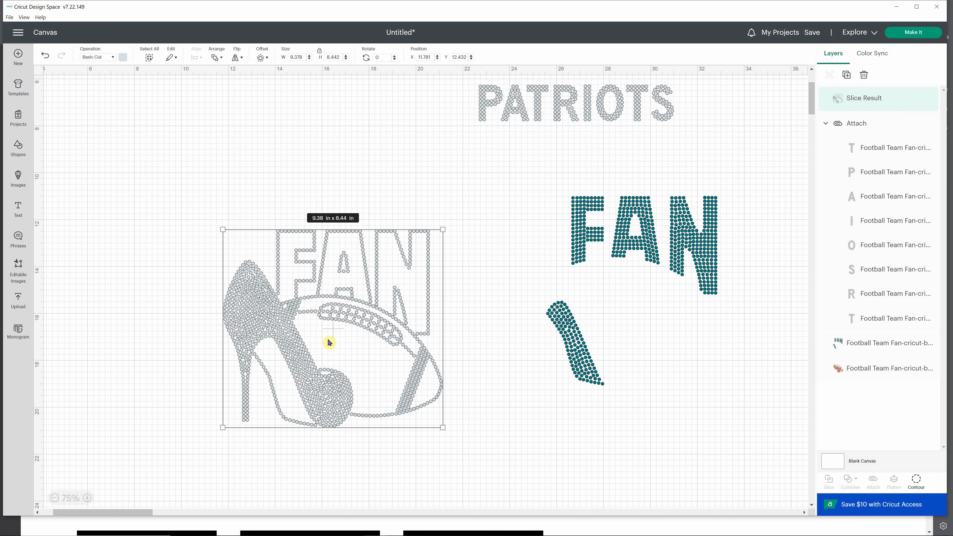
{"action": "left_click_drag", "start_coordinate": [333, 329], "coordinate": [370, 364]}
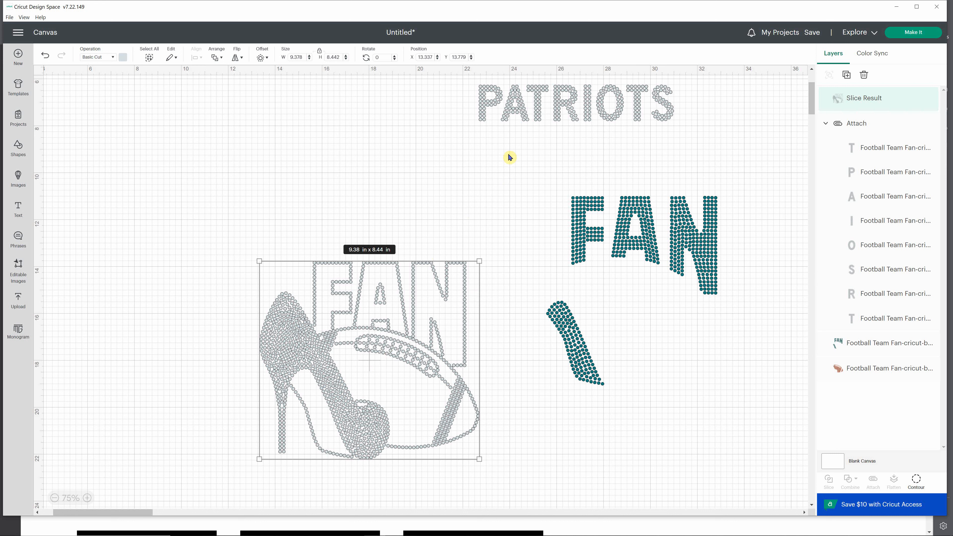
- Position the PATRIOTS lettering centered just above FAN in the outline design, at about X 13.8, Y 11.8
{"action": "left_click", "coordinate": [589, 110]}
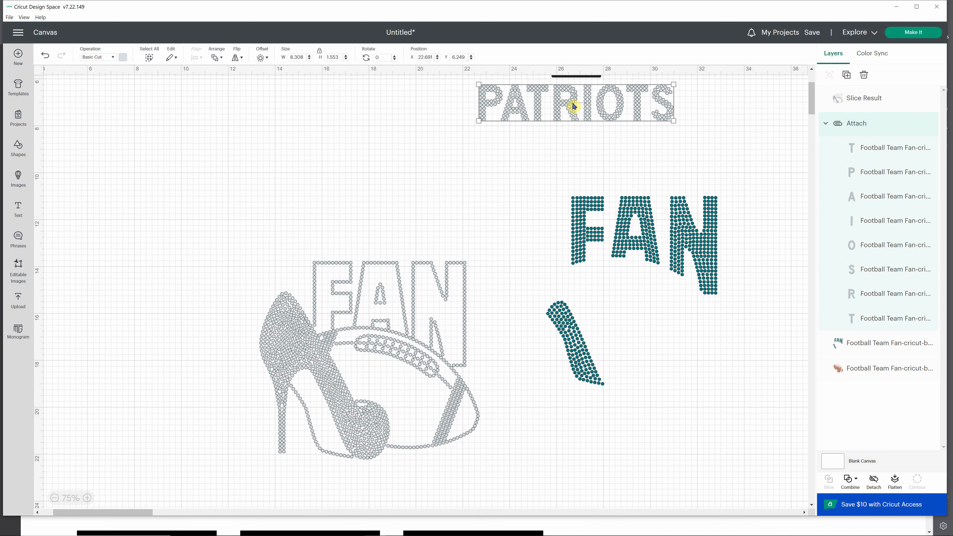
{"action": "left_click_drag", "start_coordinate": [577, 102], "coordinate": [371, 239]}
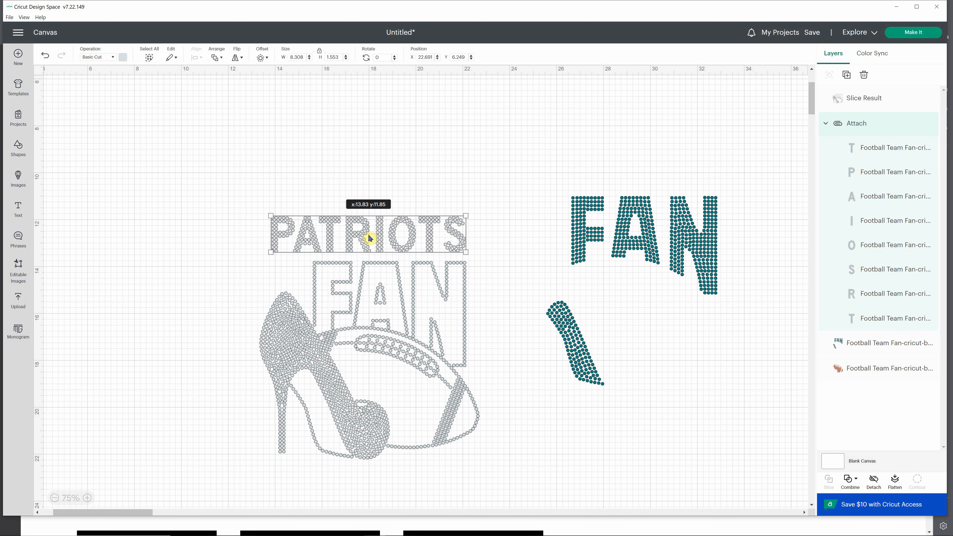
{"action": "left_click_drag", "start_coordinate": [370, 238], "coordinate": [371, 238]}
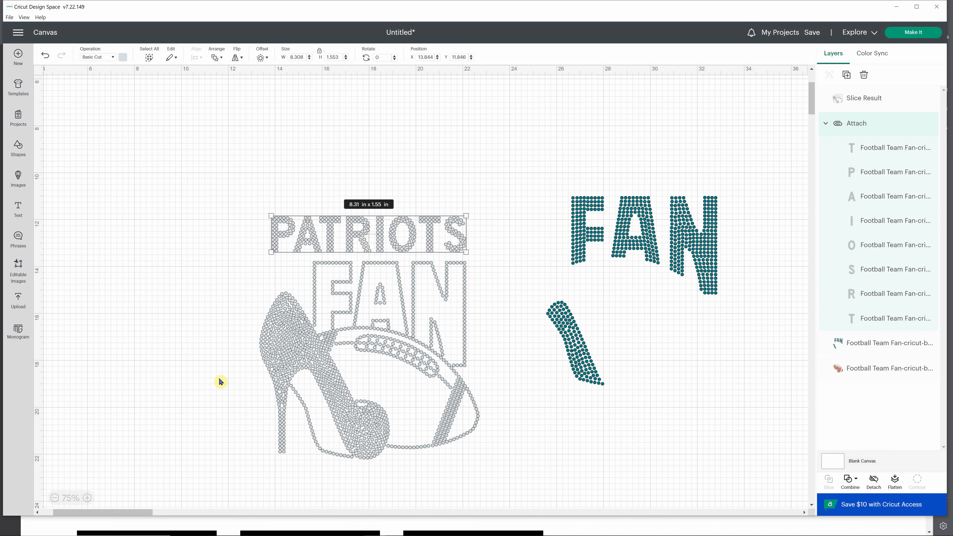
{"action": "left_click", "coordinate": [198, 385]}
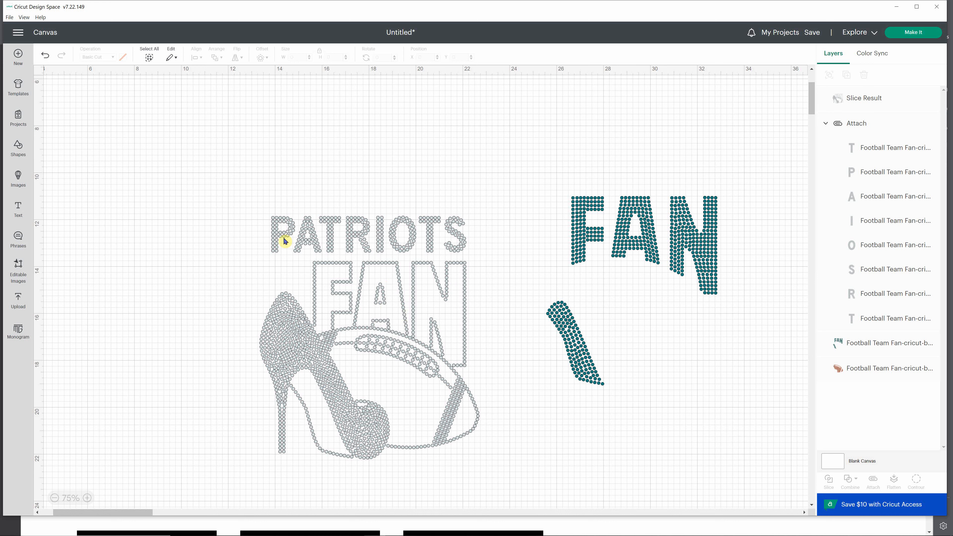
- Overlay the teal FAN layer and orange football layer on the outline design to preview the fit, and move the football back off
{"action": "left_click", "coordinate": [55, 499]}
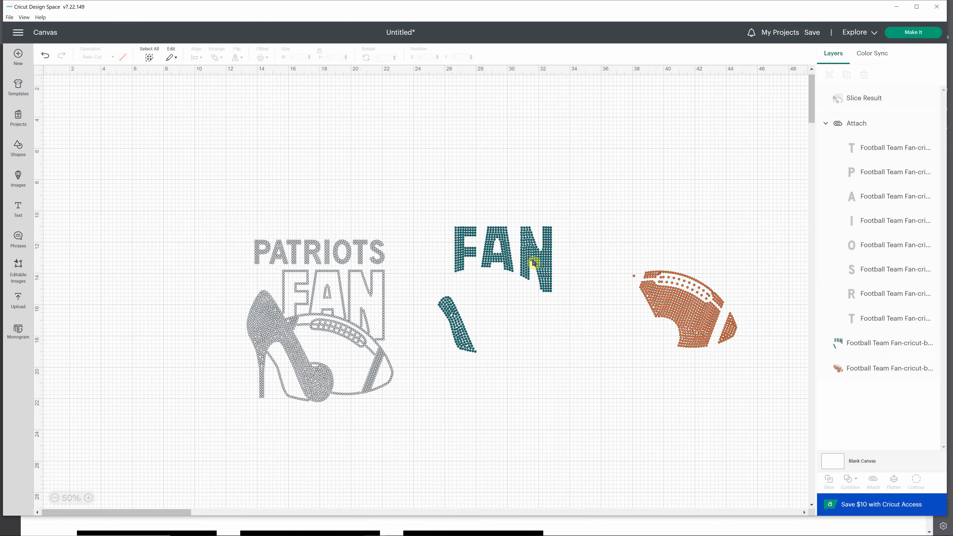
{"action": "left_click", "coordinate": [536, 266]}
{"action": "left_click_drag", "start_coordinate": [541, 266], "coordinate": [370, 309]}
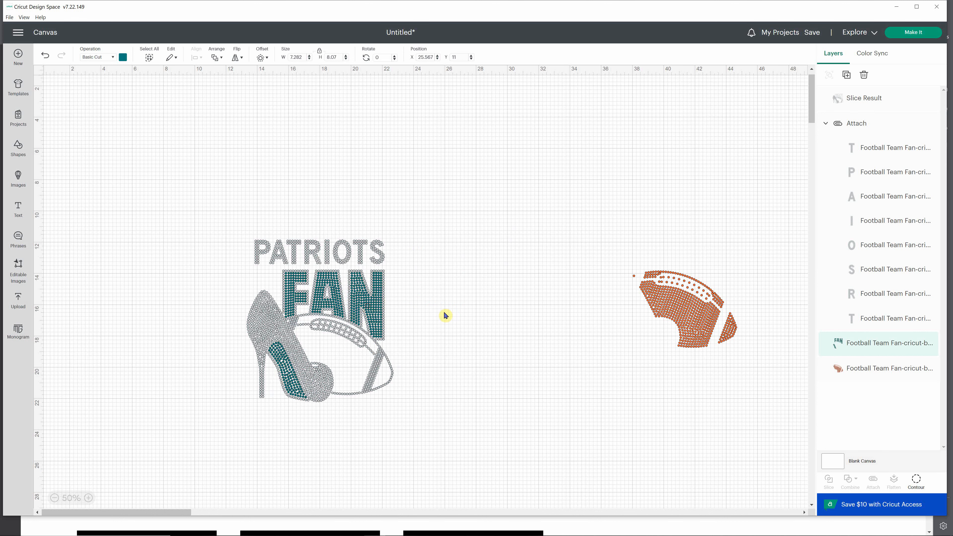
{"action": "left_click", "coordinate": [702, 325]}
{"action": "left_click_drag", "start_coordinate": [699, 315], "coordinate": [354, 359]}
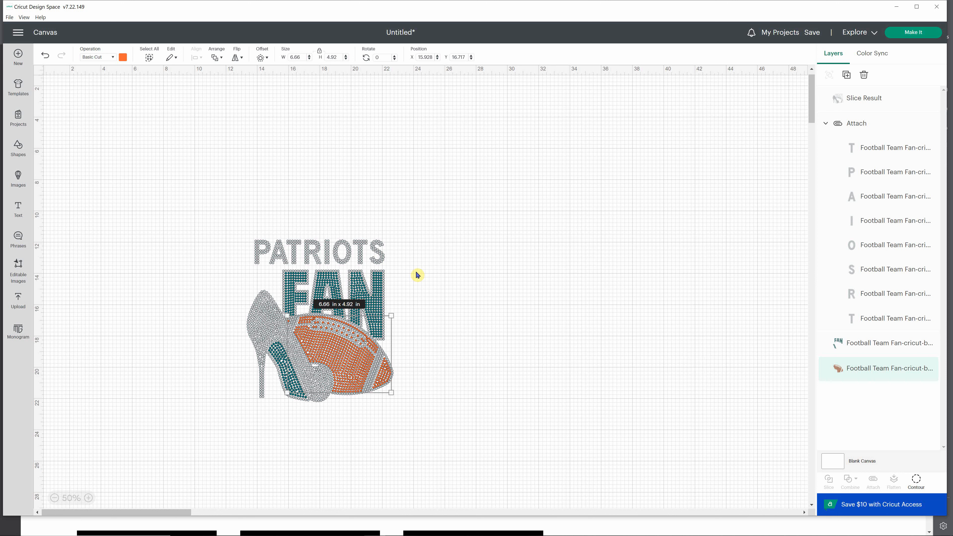
{"action": "left_click_drag", "start_coordinate": [355, 362], "coordinate": [641, 268]}
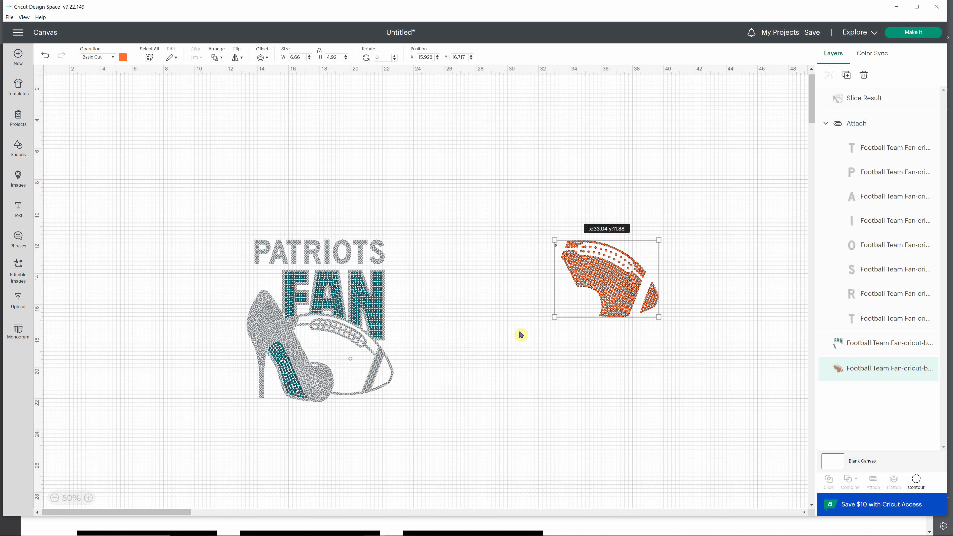
{"action": "left_click", "coordinate": [375, 306]}
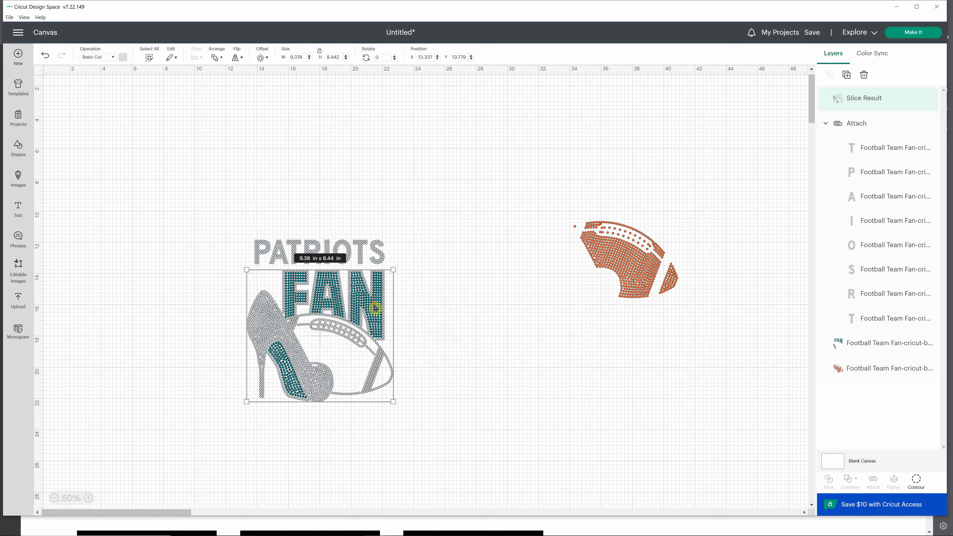
{"action": "left_click_drag", "start_coordinate": [377, 308], "coordinate": [580, 361]}
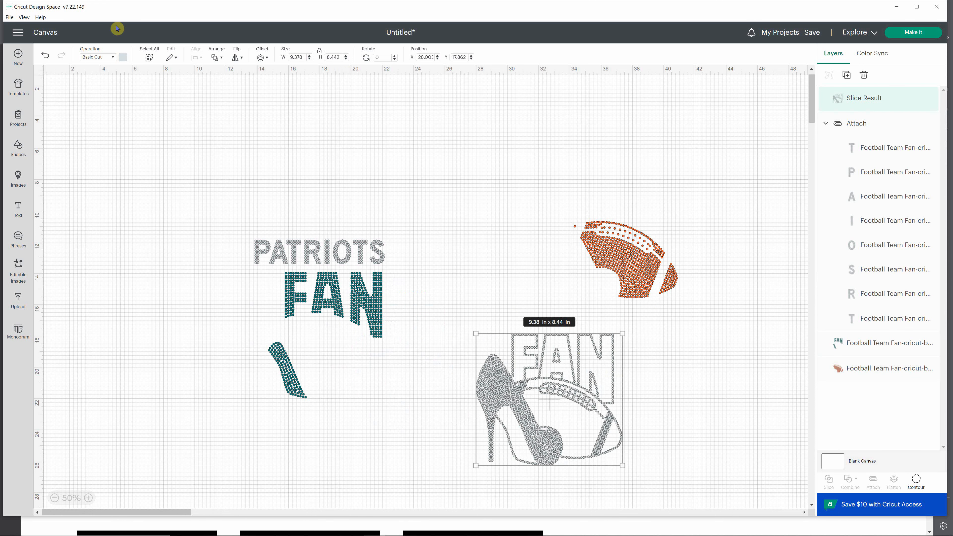
{"action": "left_click", "coordinate": [45, 55]}
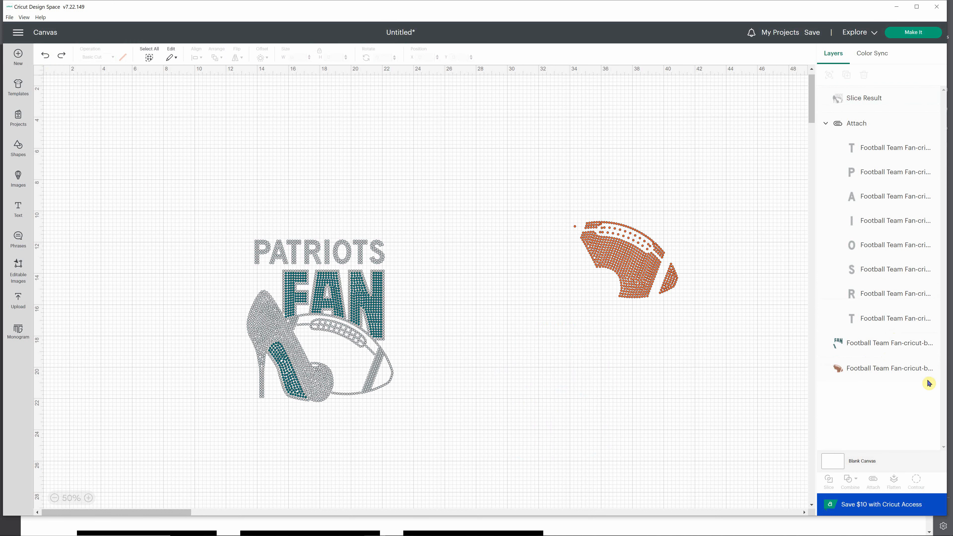
- Select the teal FAN layer and move it off the outline design into the empty area below the football
{"action": "left_click", "coordinate": [851, 343]}
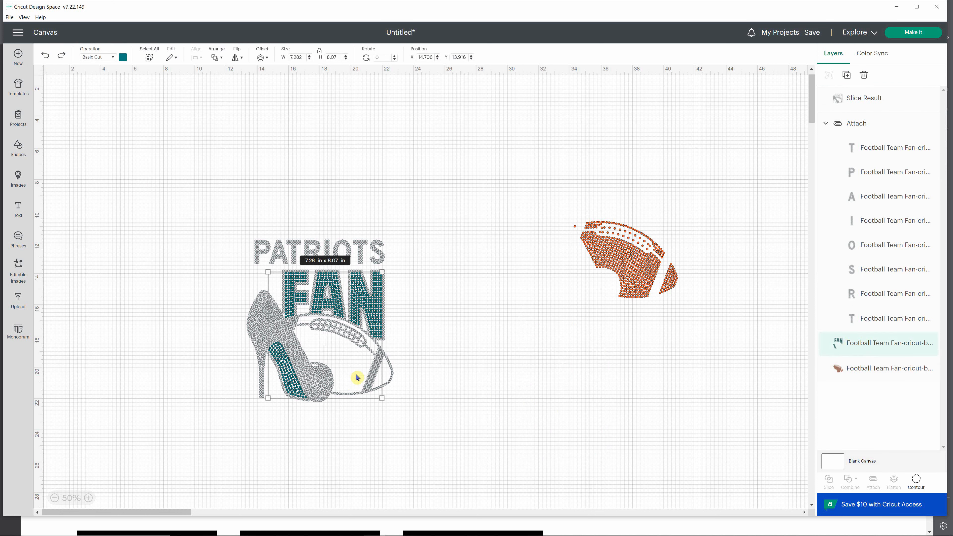
{"action": "left_click_drag", "start_coordinate": [354, 311], "coordinate": [582, 338]}
{"action": "left_click", "coordinate": [467, 224]}
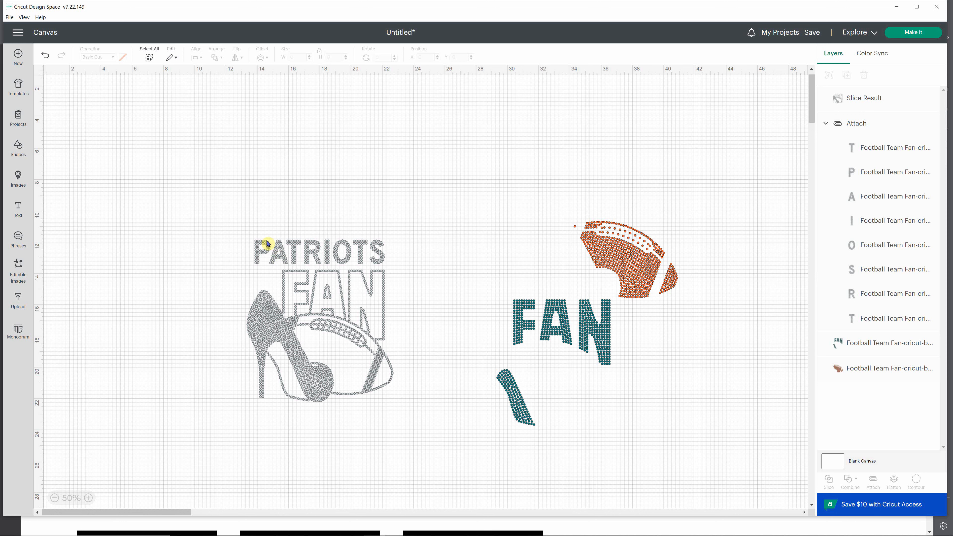
- Attach the PATRIOTS lettering to the outline design and move the attached design to about X 10, Y 7.8
{"action": "left_click_drag", "start_coordinate": [227, 217], "coordinate": [434, 420]}
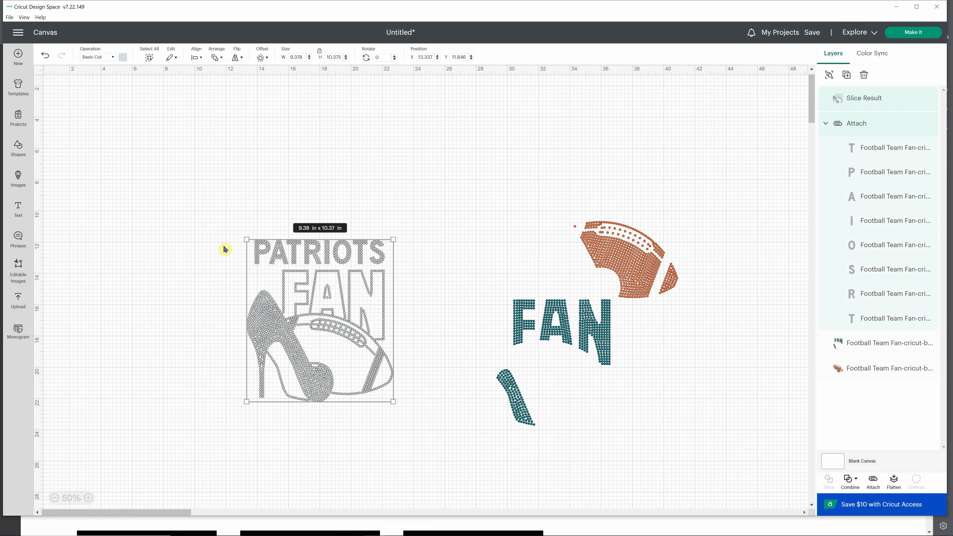
{"action": "left_click", "coordinate": [873, 482]}
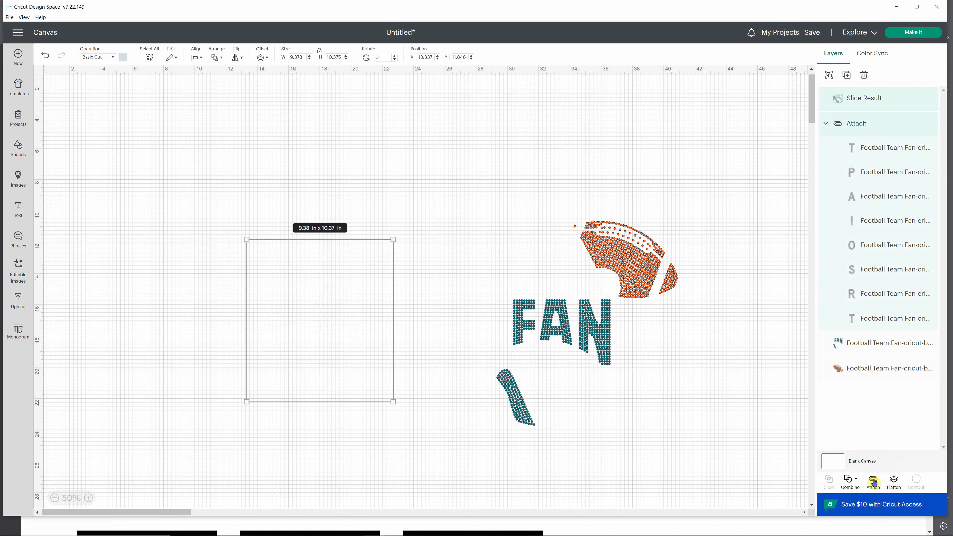
{"action": "left_click", "coordinate": [428, 274]}
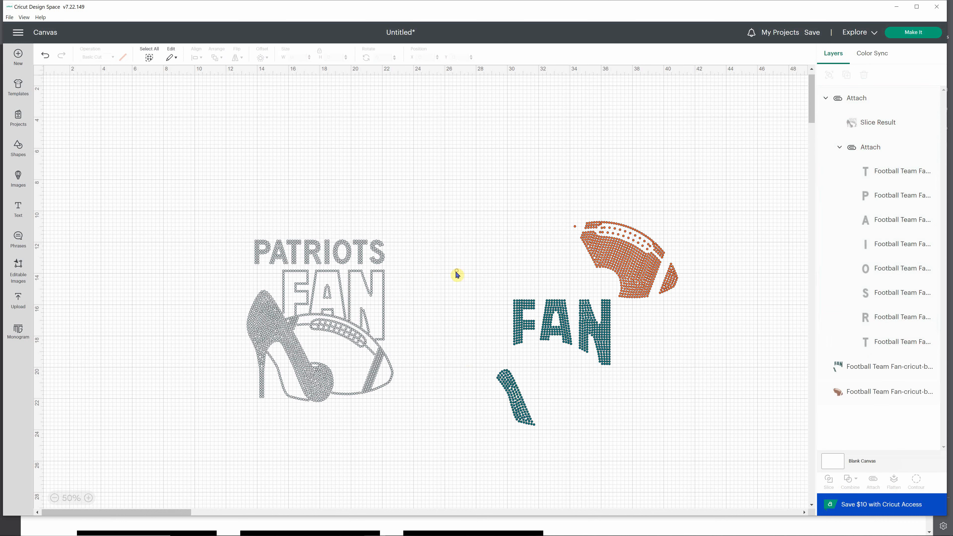
{"action": "left_click_drag", "start_coordinate": [351, 324], "coordinate": [299, 259]}
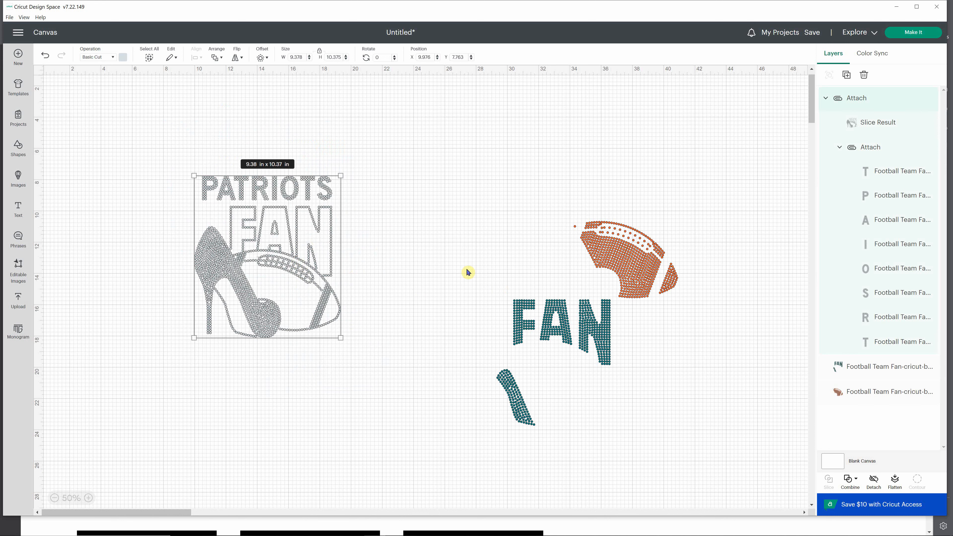